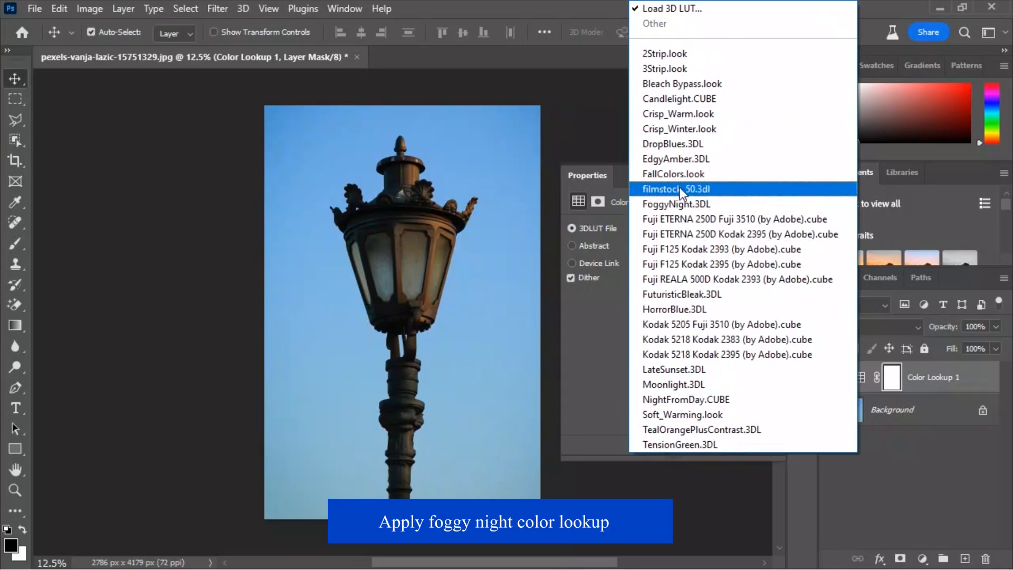
- Load the FoggyNight.3DL lookup into the Color Lookup 1 adjustment layer
click(683, 204)
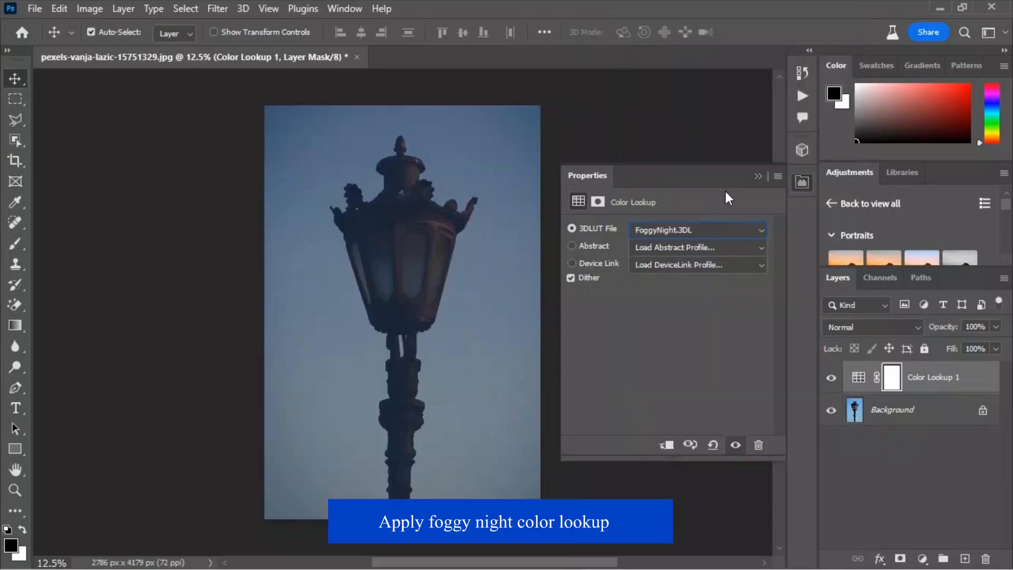
click(757, 176)
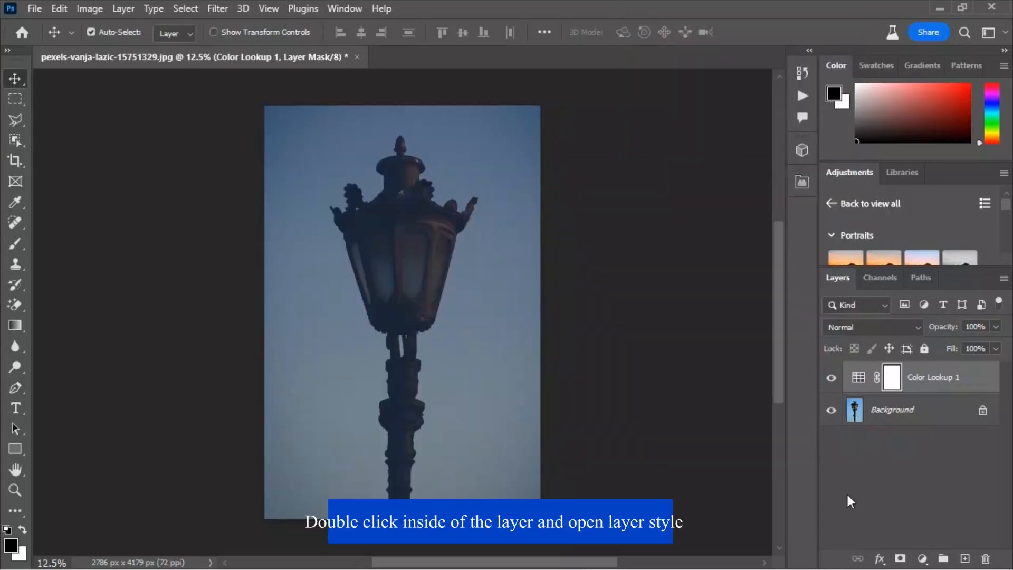
- In Color Lookup 1's blending options, split the Underlying Layer black slider of Blend If to 27 / 77
click(875, 557)
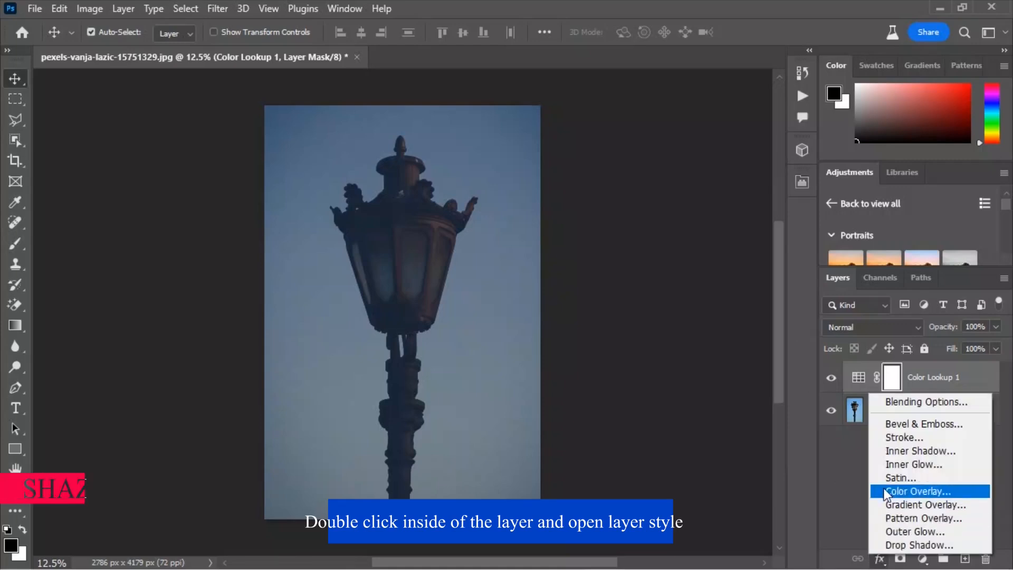
click(892, 402)
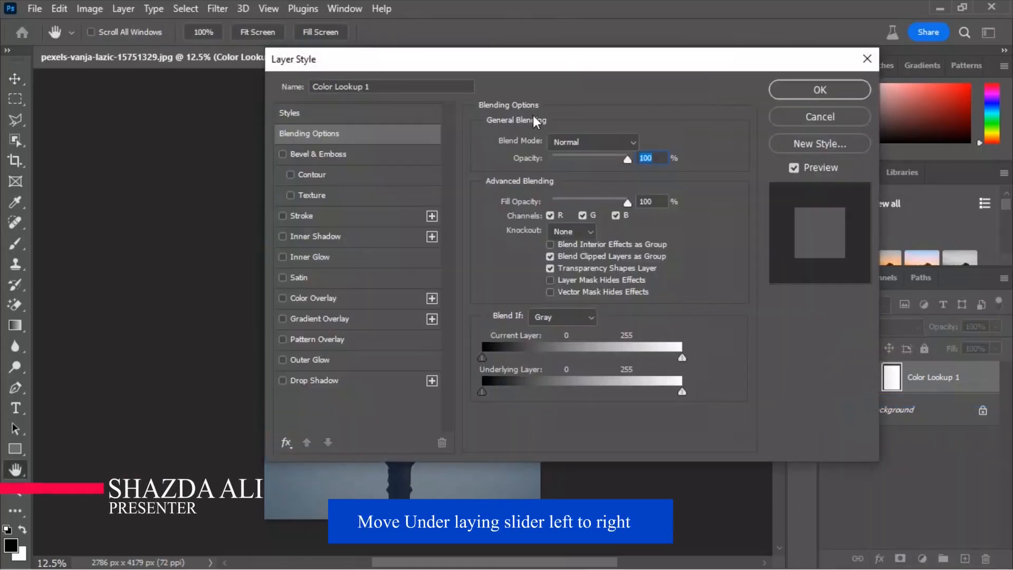
drag(475, 72, 748, 49)
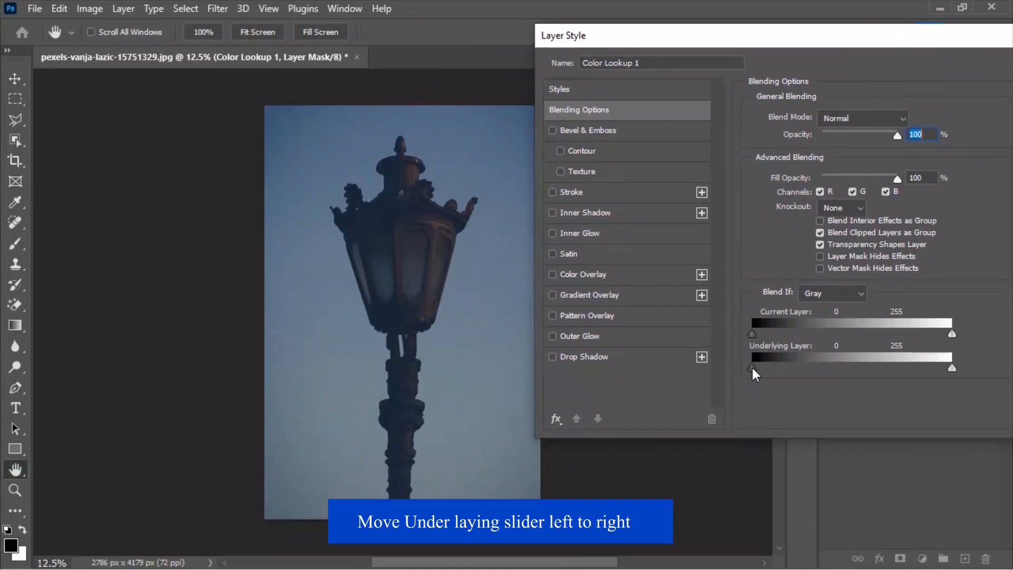
drag(762, 370, 813, 368)
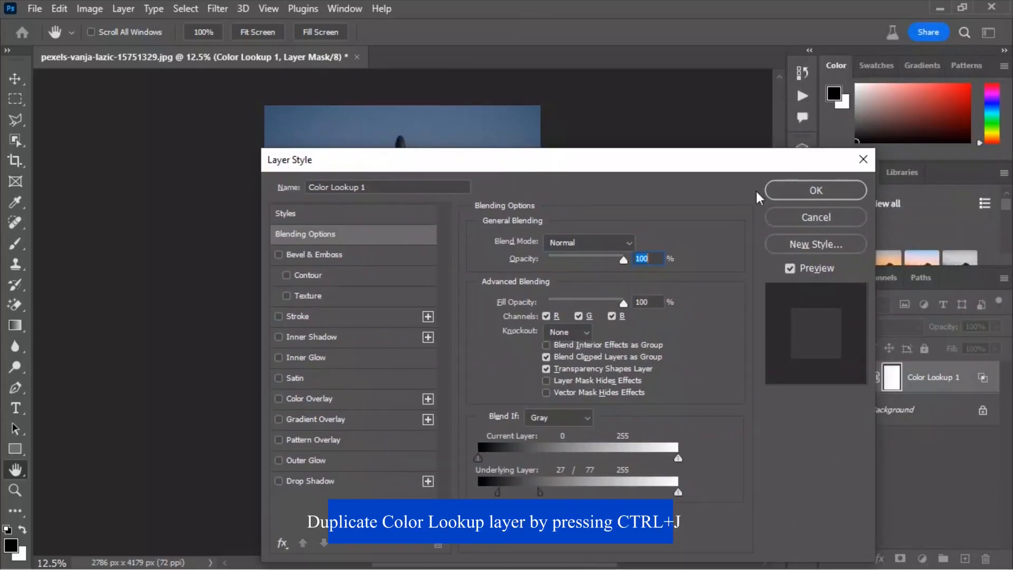
click(815, 192)
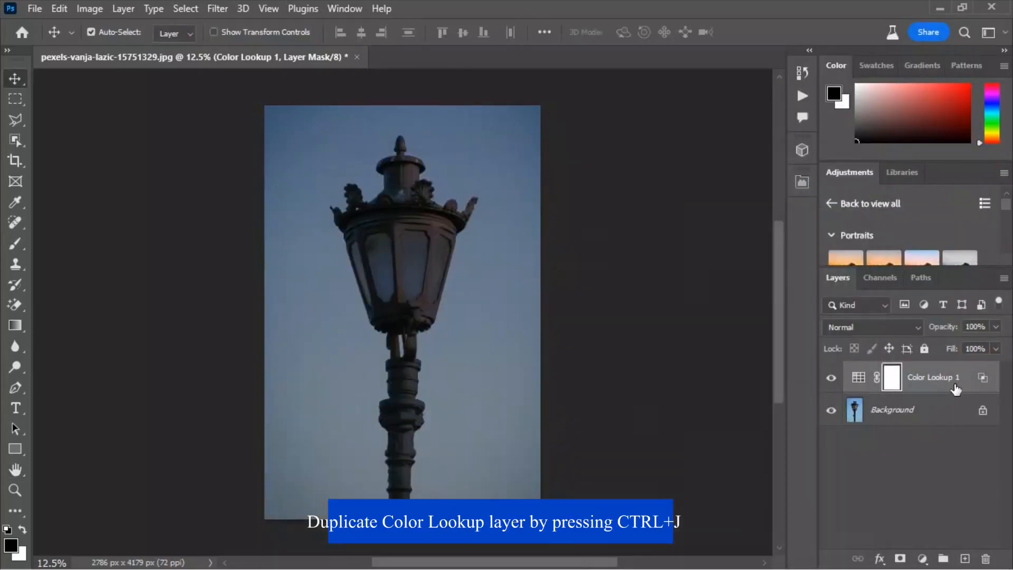
- Duplicate the Color Lookup 1 layer and lower the copy's opacity to 73%
drag(965, 381, 964, 563)
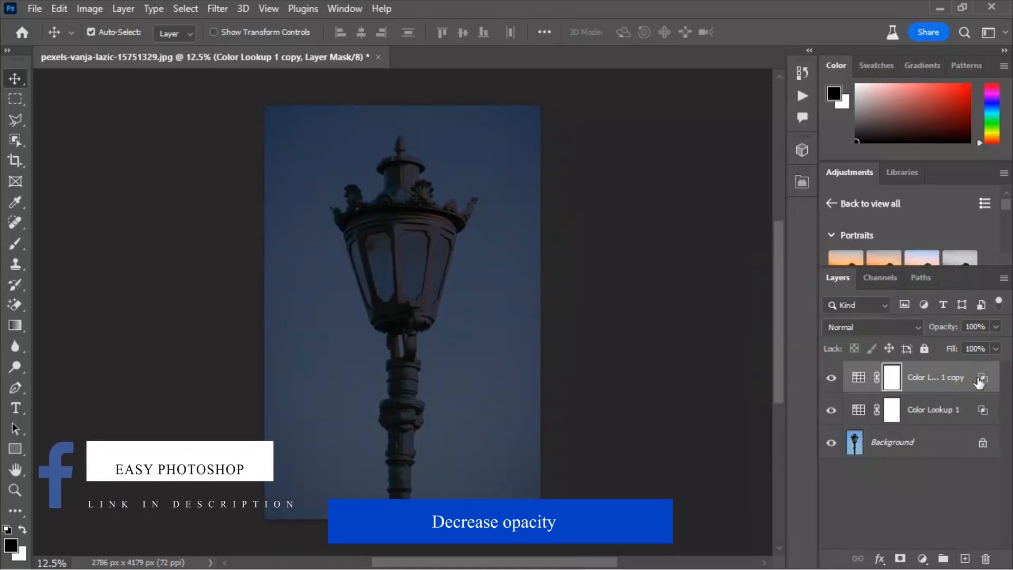
click(831, 378)
click(832, 377)
drag(942, 329, 918, 331)
click(923, 378)
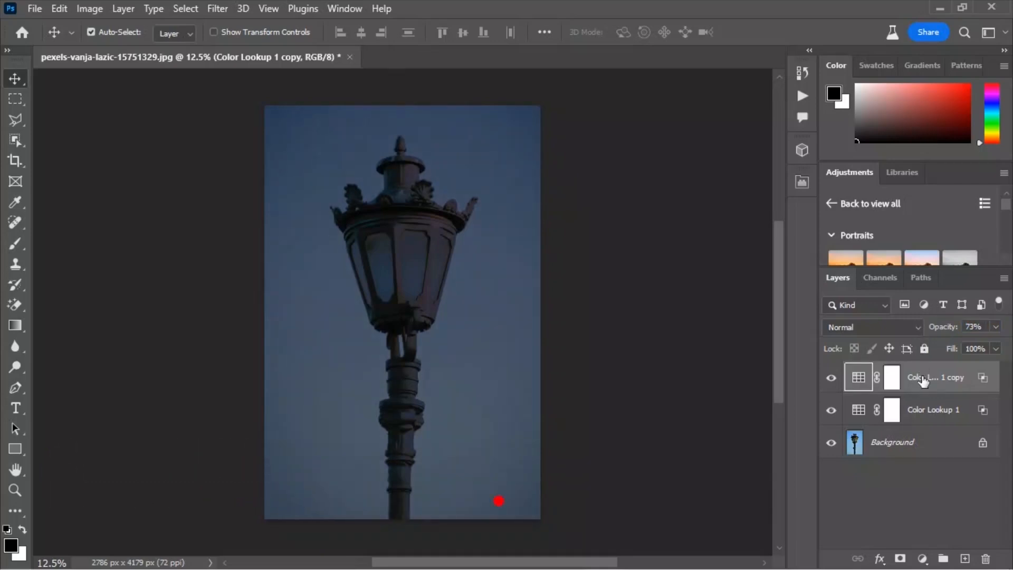
- Add a new Color Lookup adjustment layer using NightFromDay.CUBE and set its opacity to 49%
click(922, 558)
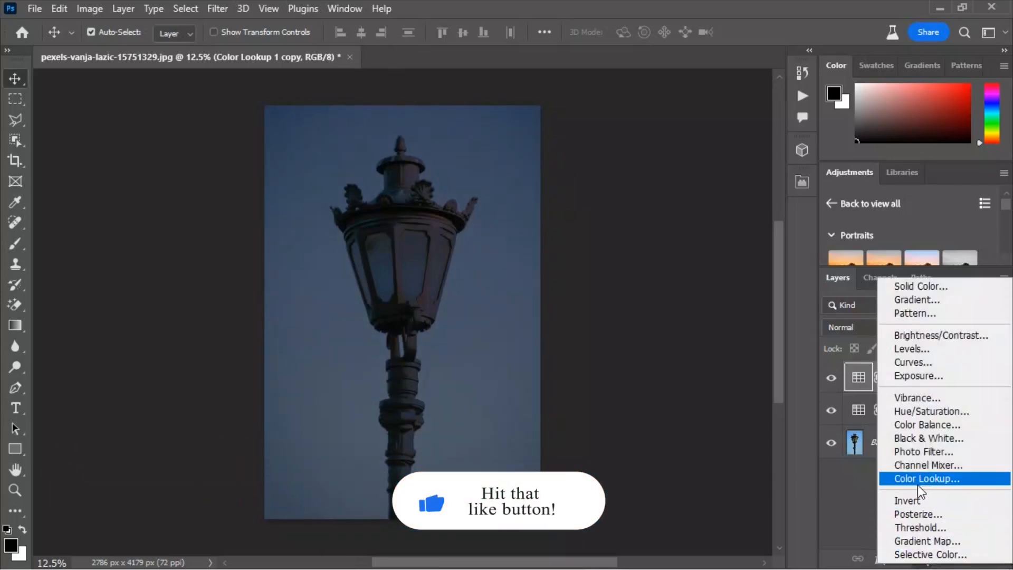
click(927, 478)
click(665, 230)
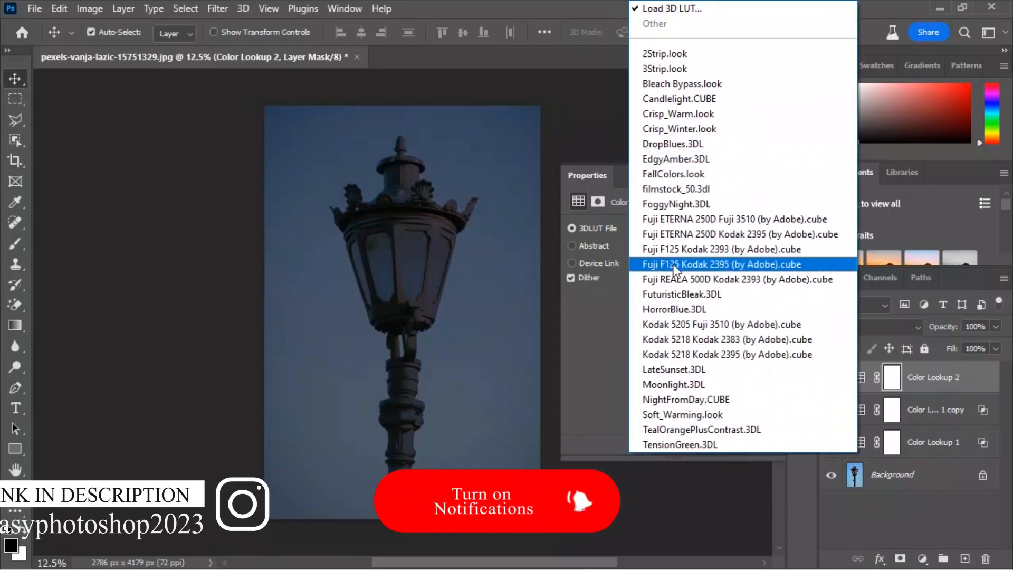
click(679, 399)
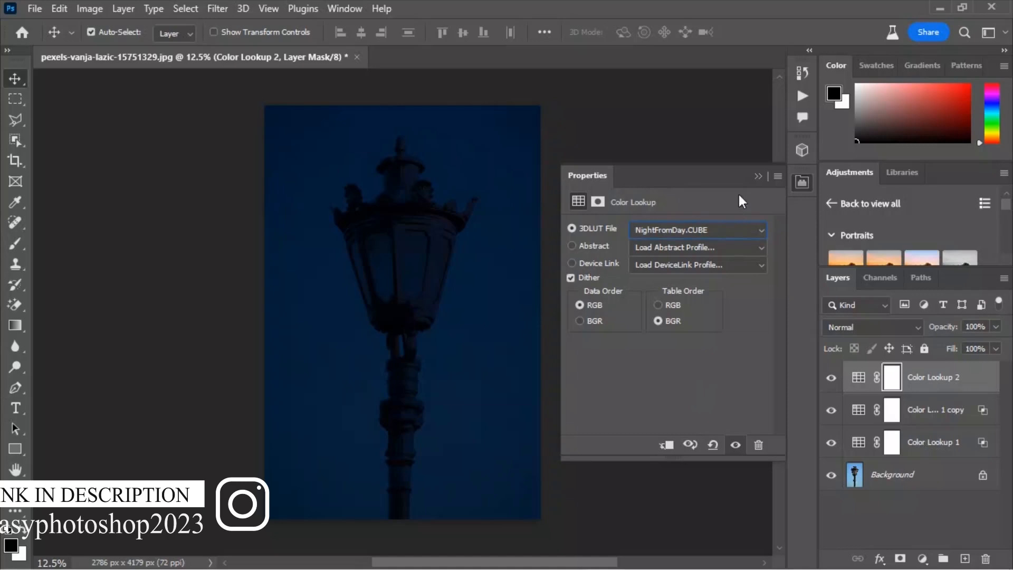
click(754, 175)
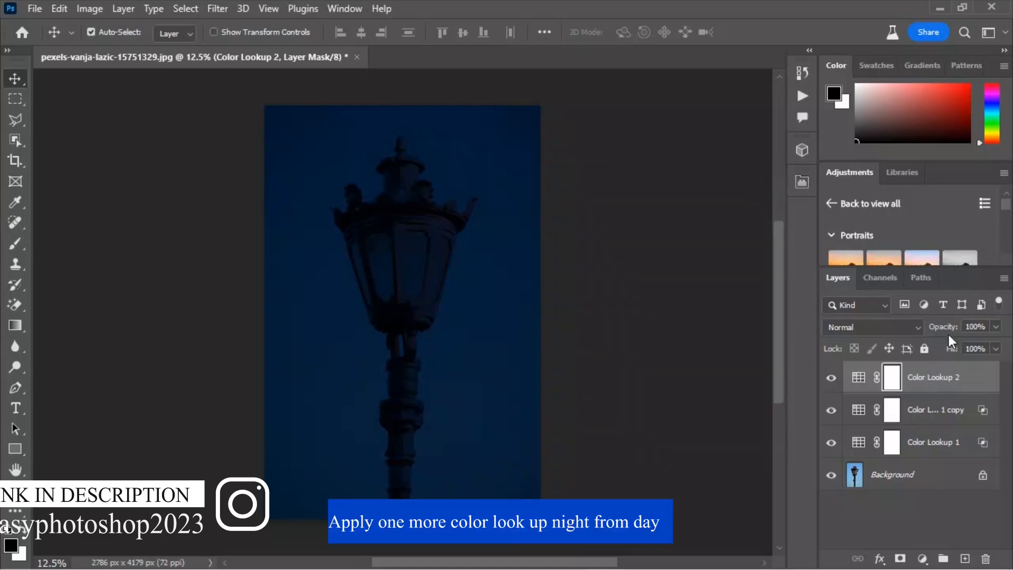
drag(950, 331, 907, 332)
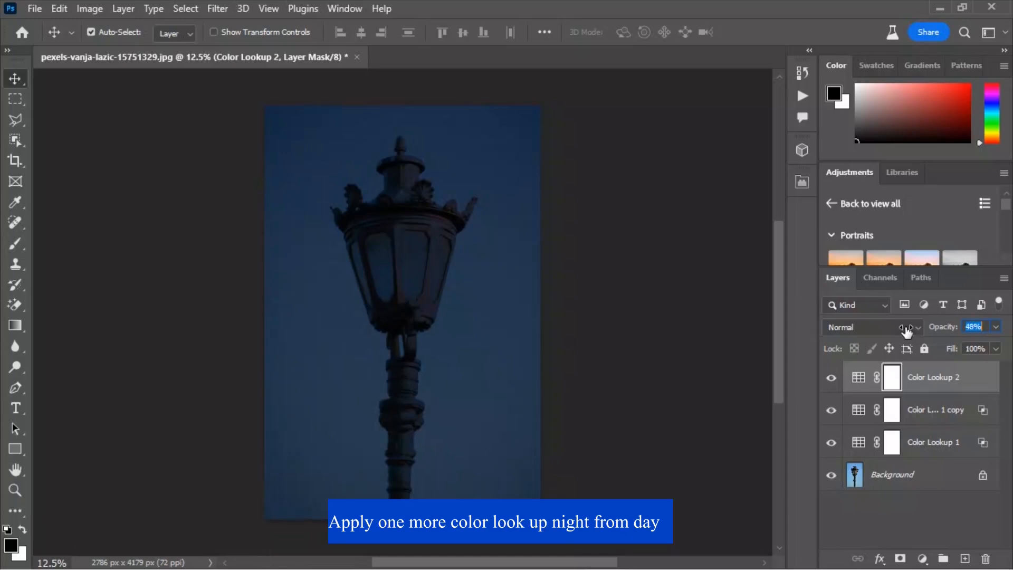
- Group the three Color Lookup layers into a group named night from day
click(913, 377)
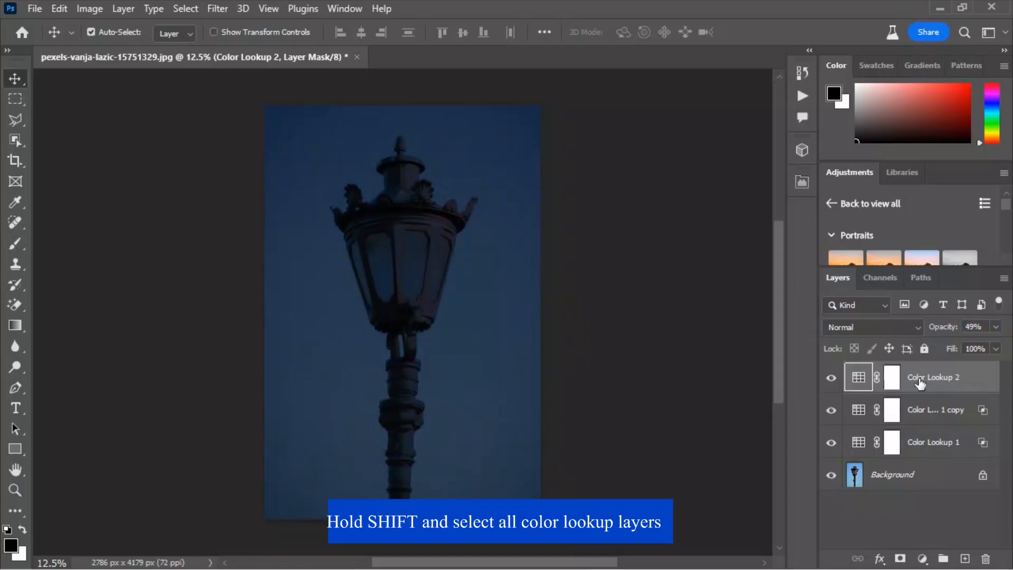
shift+click(930, 441)
right_click(927, 422)
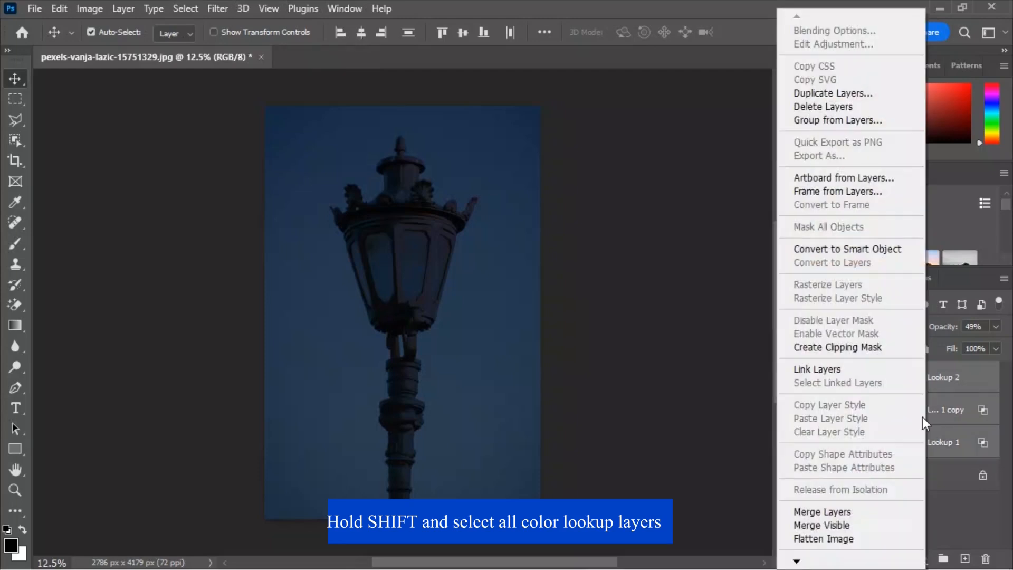
click(819, 120)
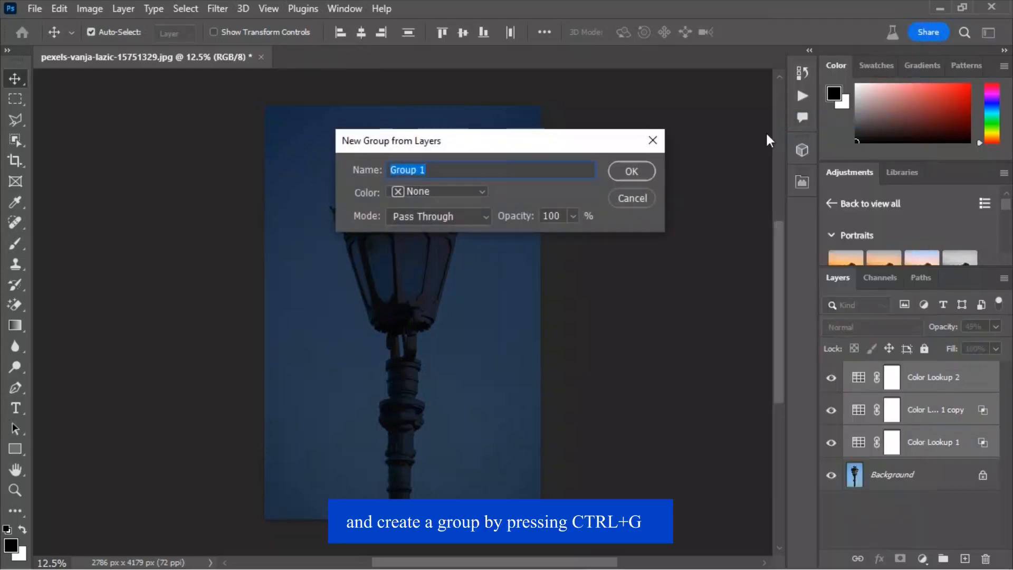
key(BackSpace)
text(night from day)
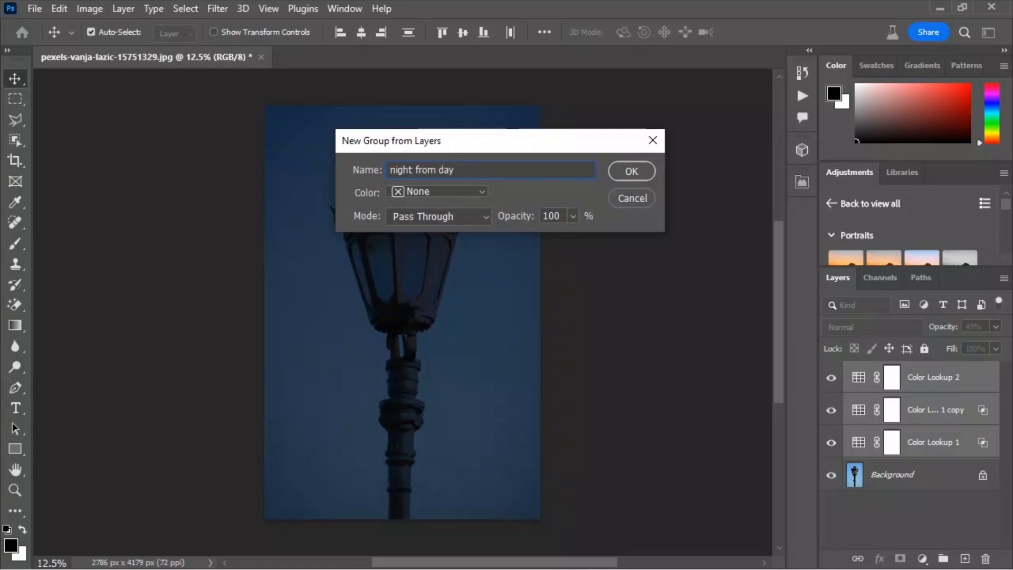
click(640, 173)
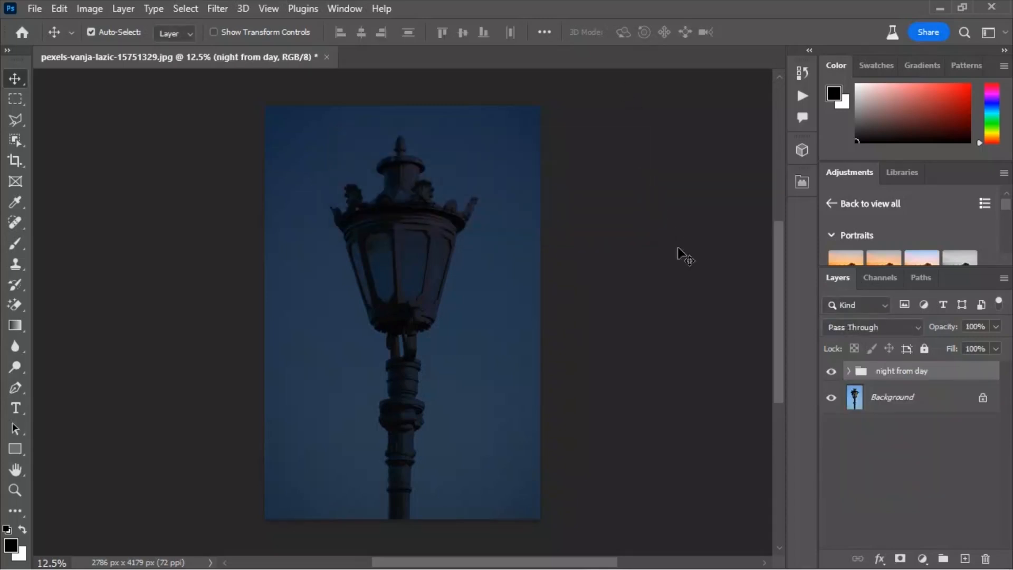
- Hide the night from day group and select the street lamp on the Background layer with Object Selection
click(831, 371)
click(866, 411)
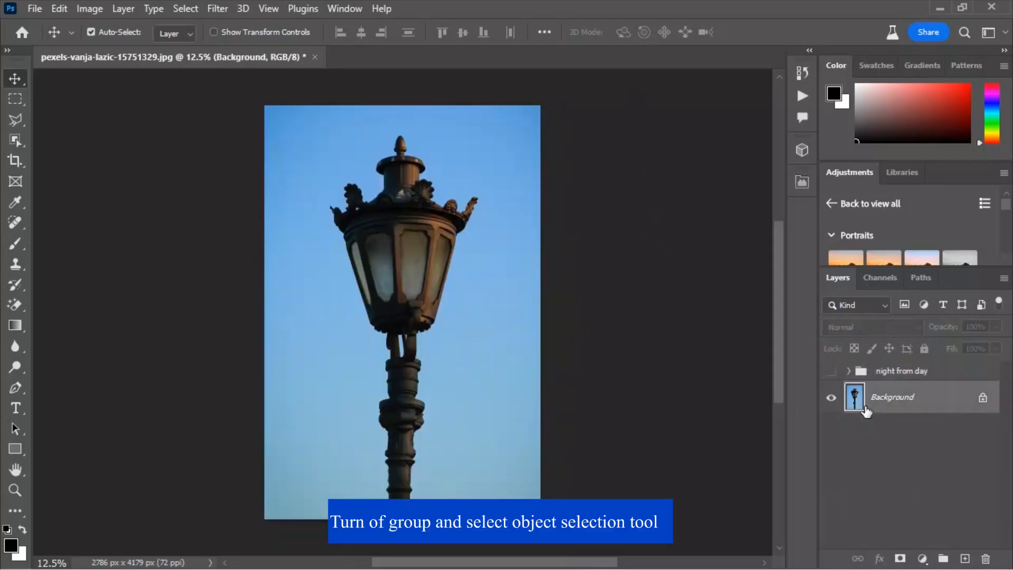
click(10, 139)
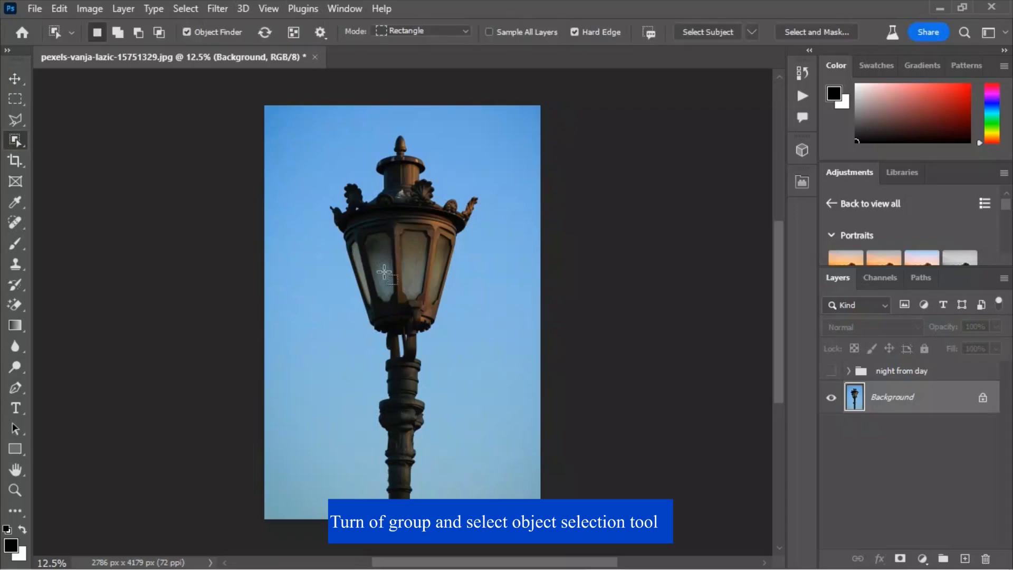
click(384, 272)
- Add the lamp's left glass pane to the selection with the Polygonal Lasso tool
click(15, 122)
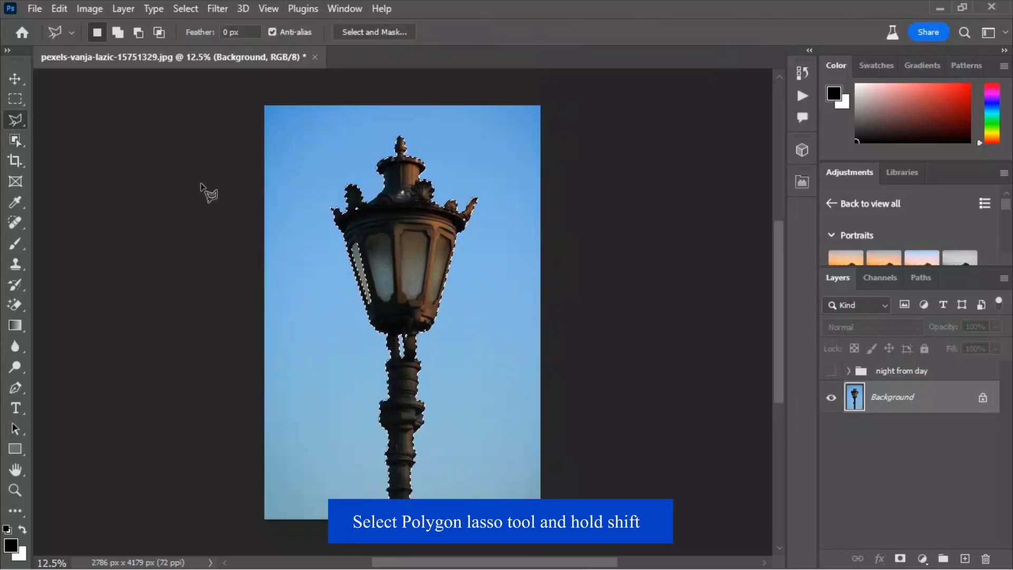
scroll(315, 243, up, 3)
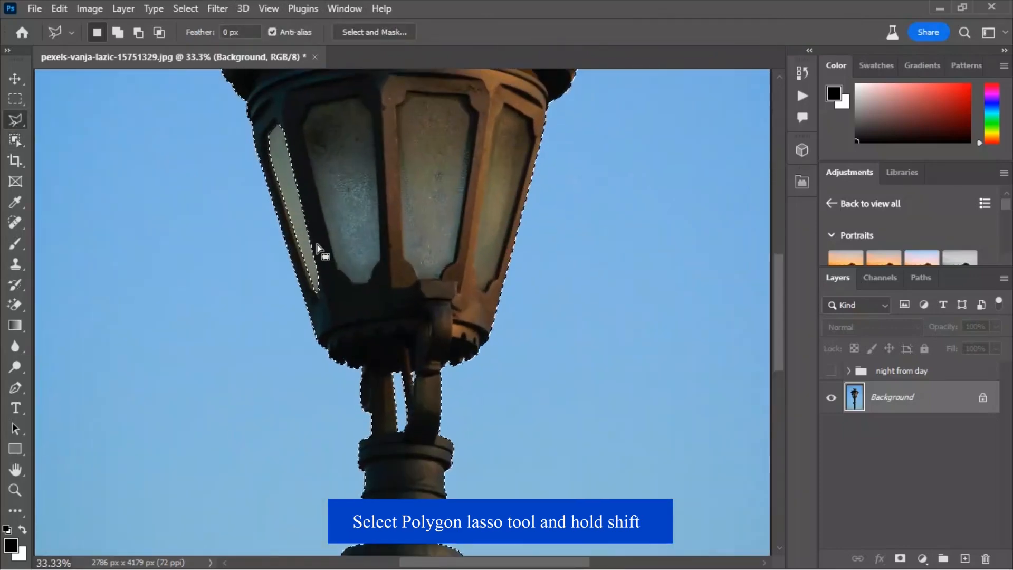
drag(346, 263, 371, 360)
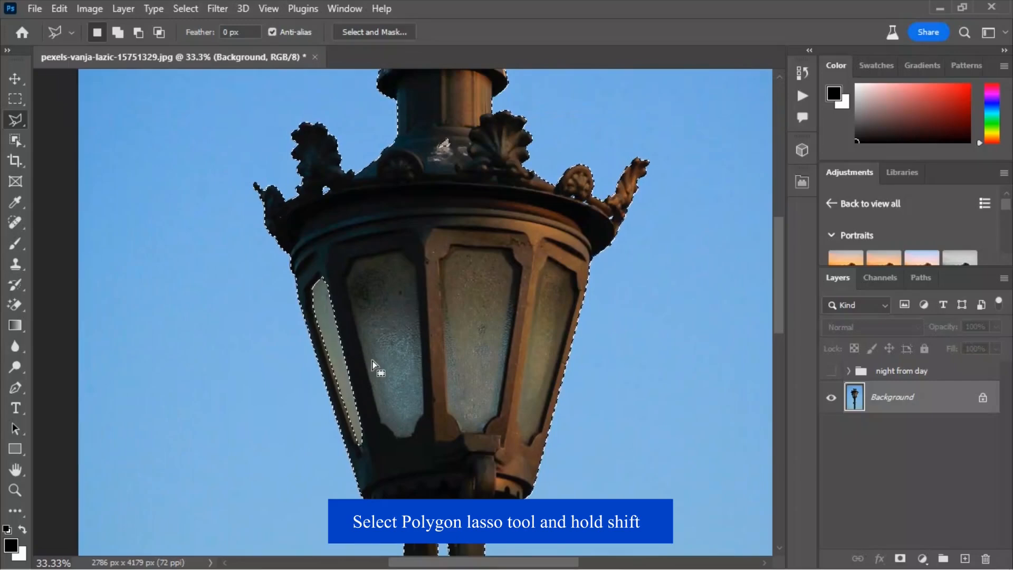
key(shift)
click(320, 268)
click(305, 280)
click(306, 296)
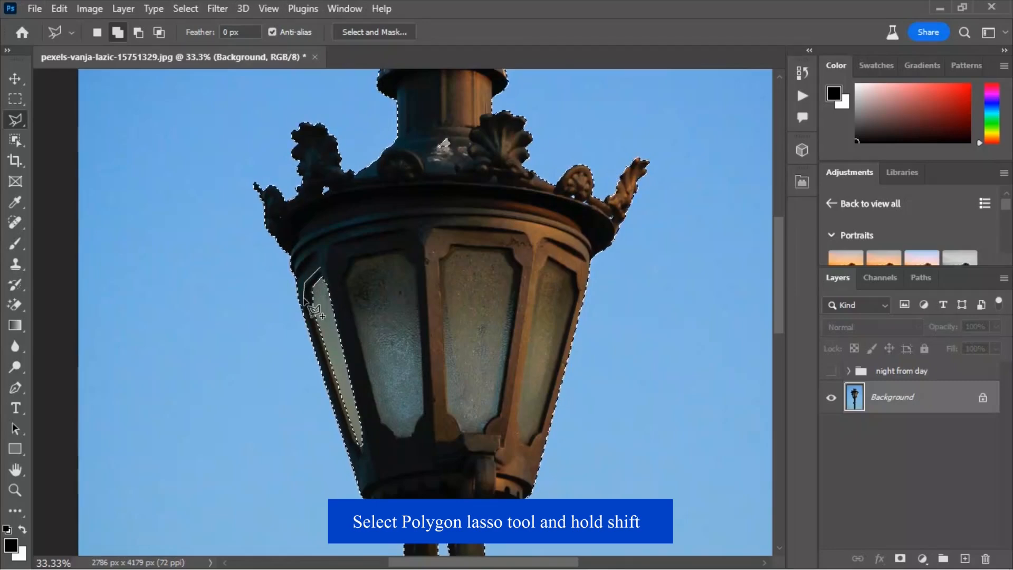
click(357, 459)
click(389, 457)
click(390, 419)
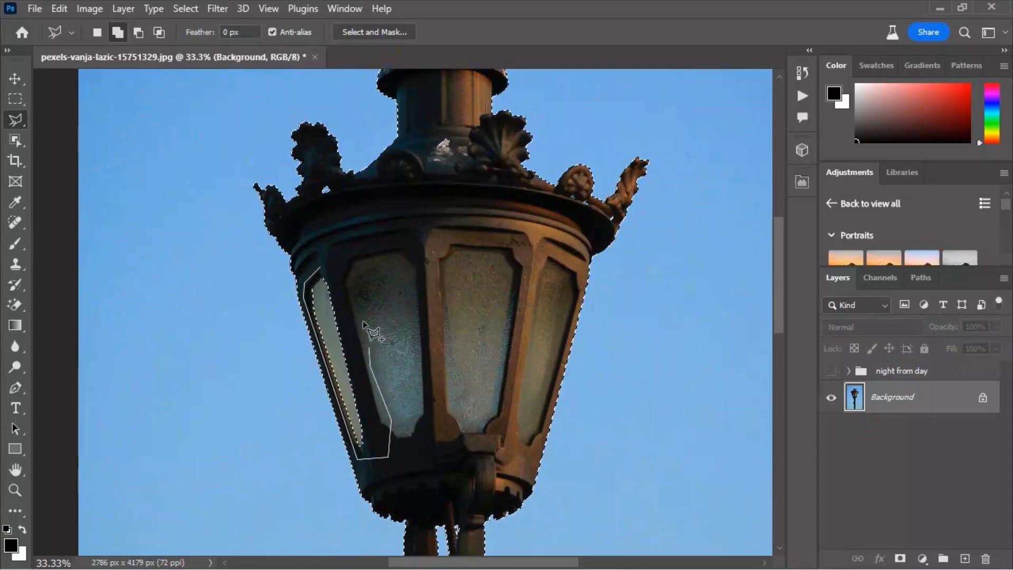
click(320, 268)
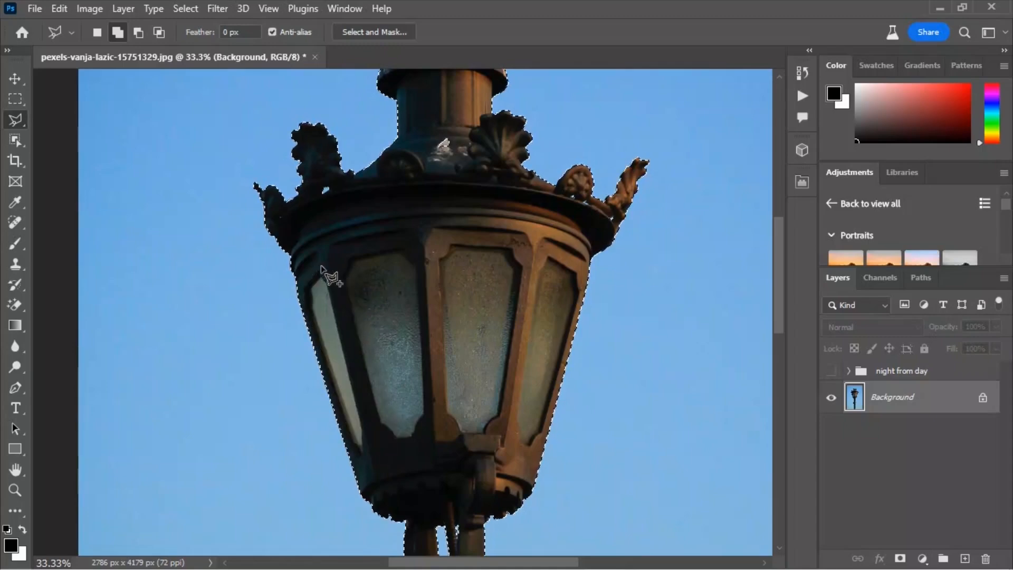
- Invert the selection and turn the night from day group back on, selecting it
click(16, 79)
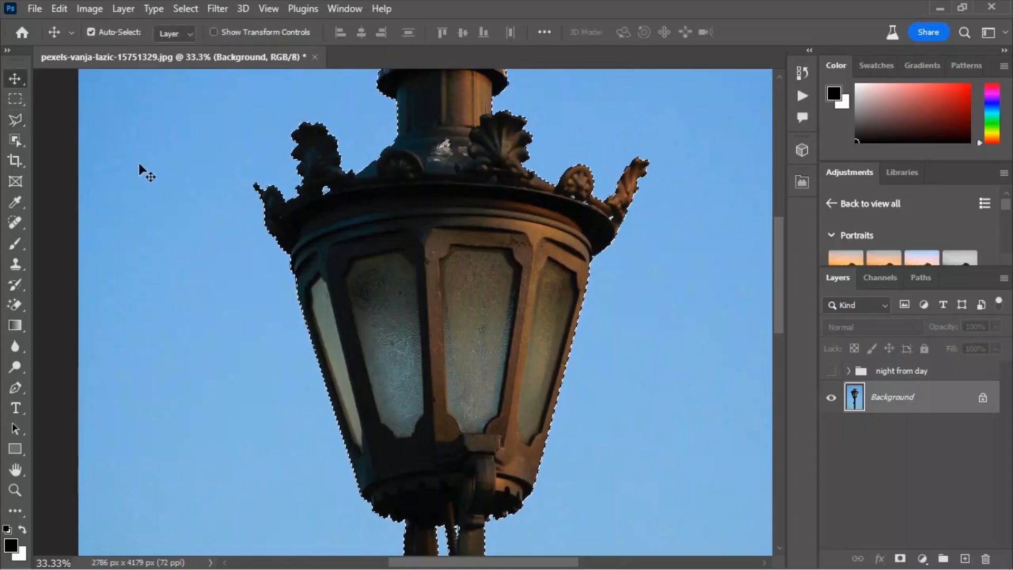
key(ctrl+0)
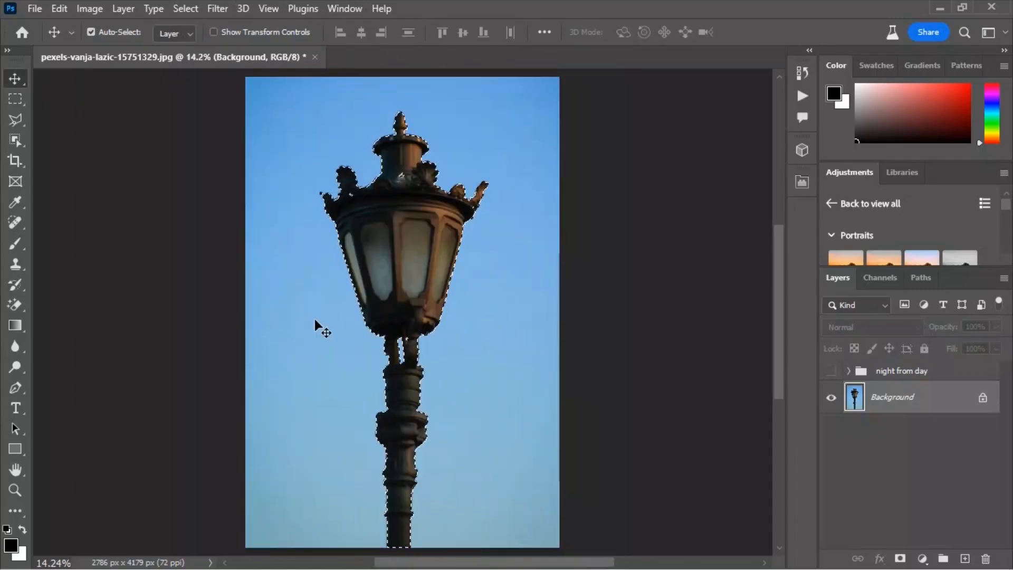
click(190, 9)
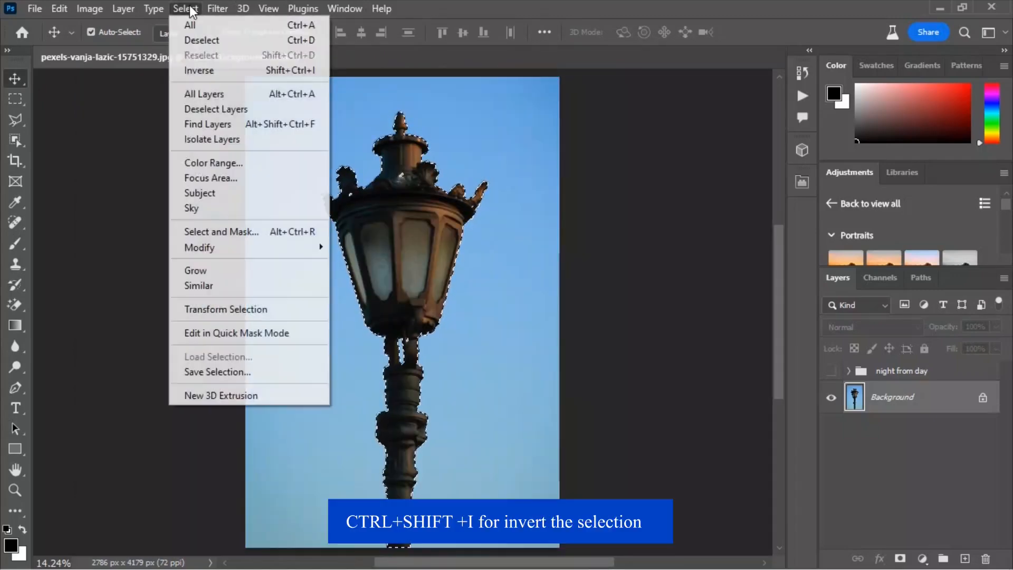
click(202, 69)
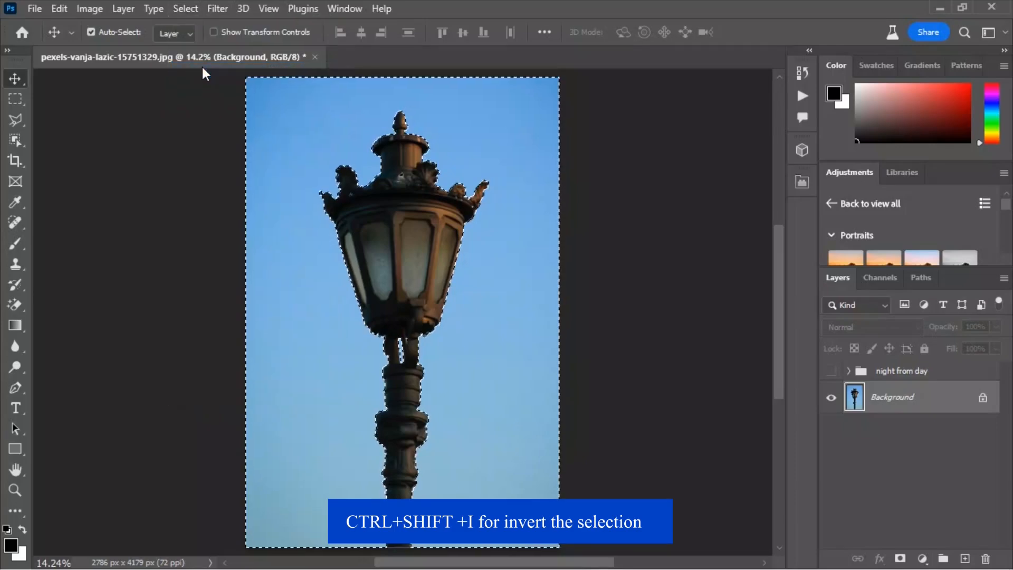
click(875, 373)
click(832, 372)
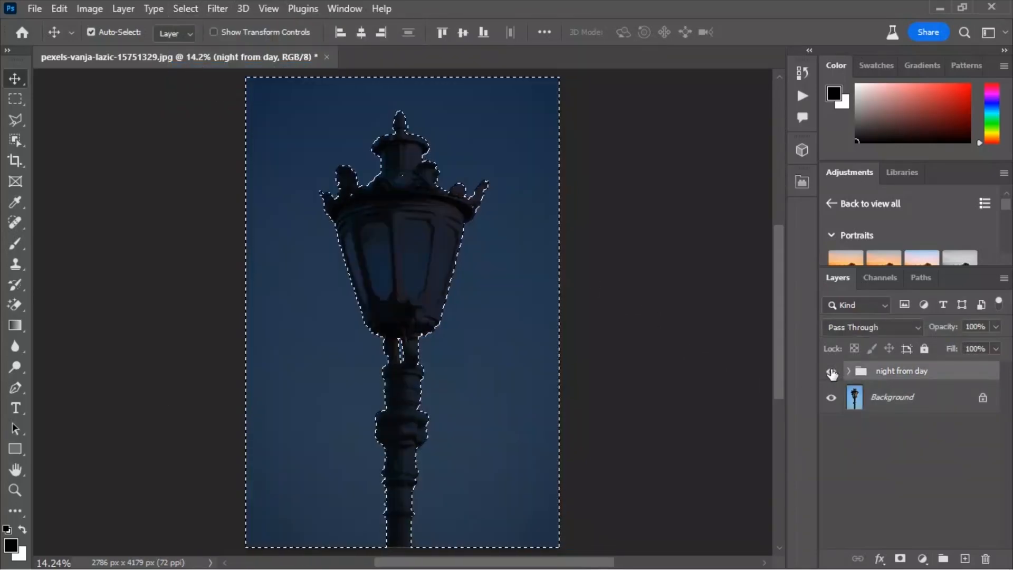
- Expand the selection by 5 pixels
click(187, 8)
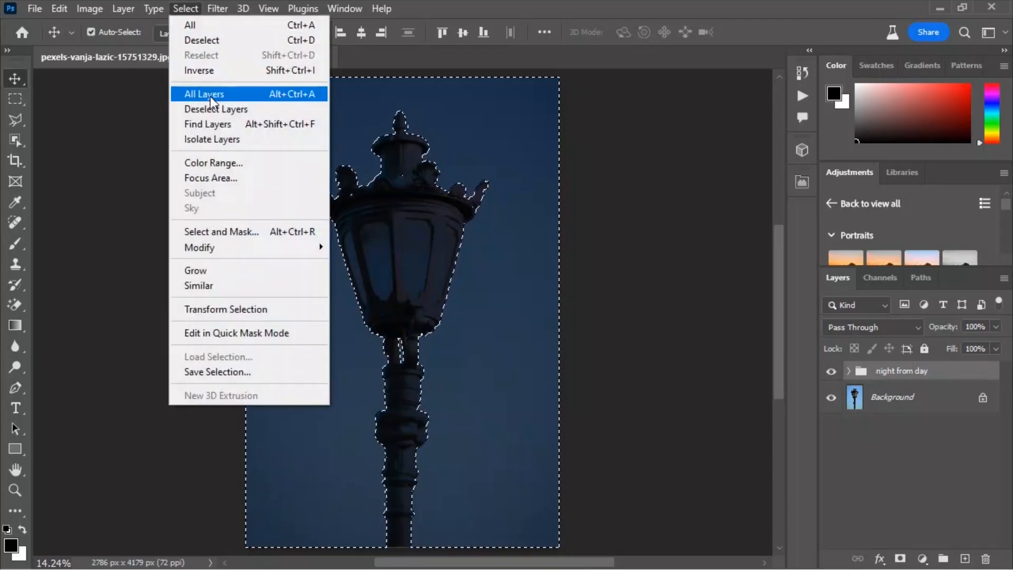
mouse_move(220, 246)
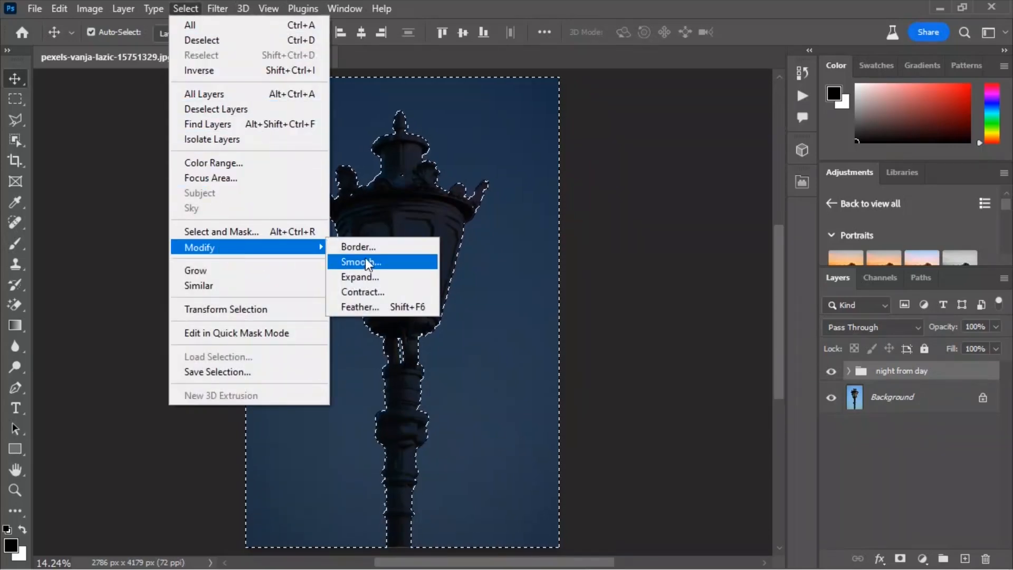
click(370, 276)
key(BackSpace)
text(5)
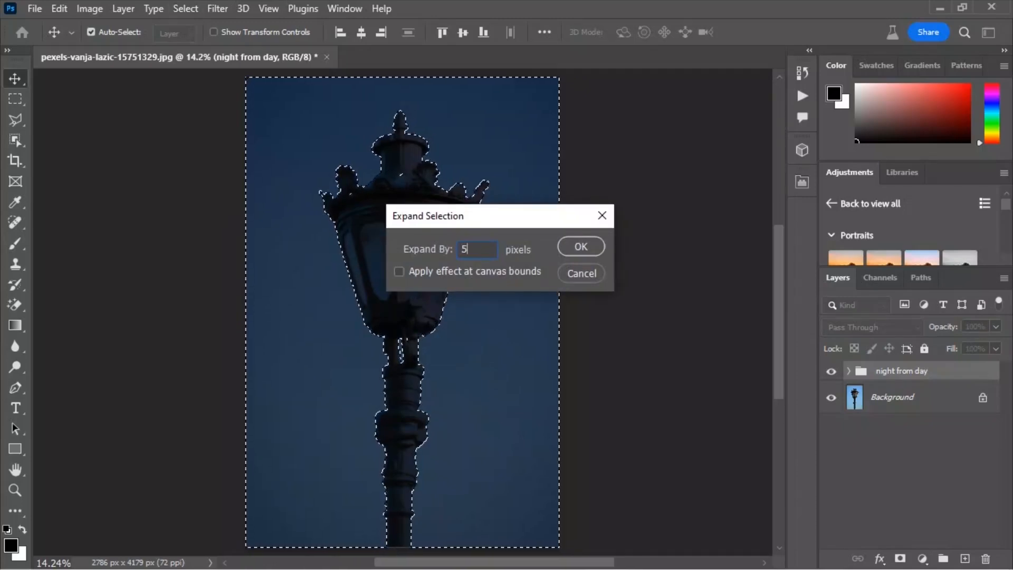
click(576, 248)
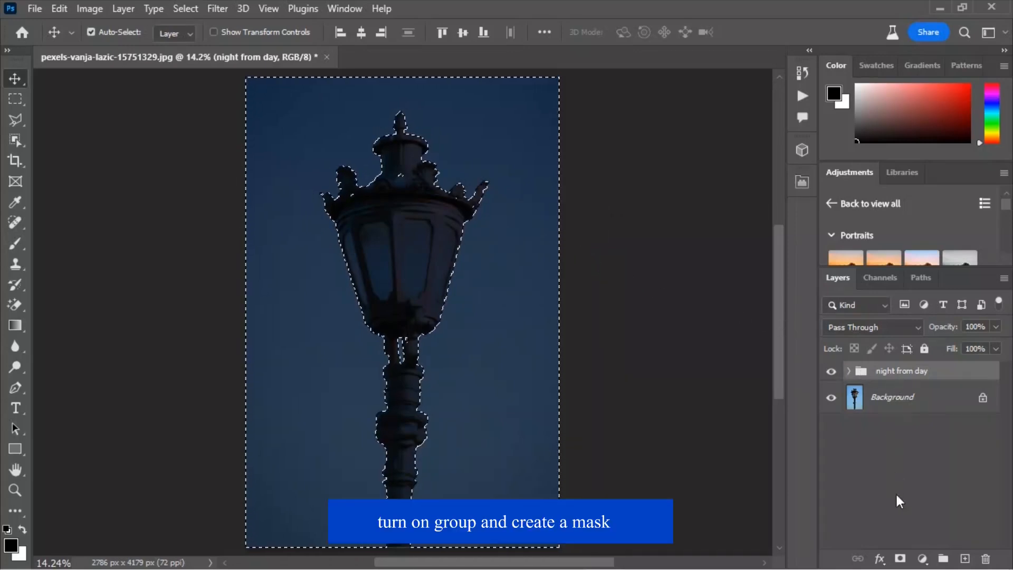
- Add a layer mask to the night from day group from the selection
click(900, 559)
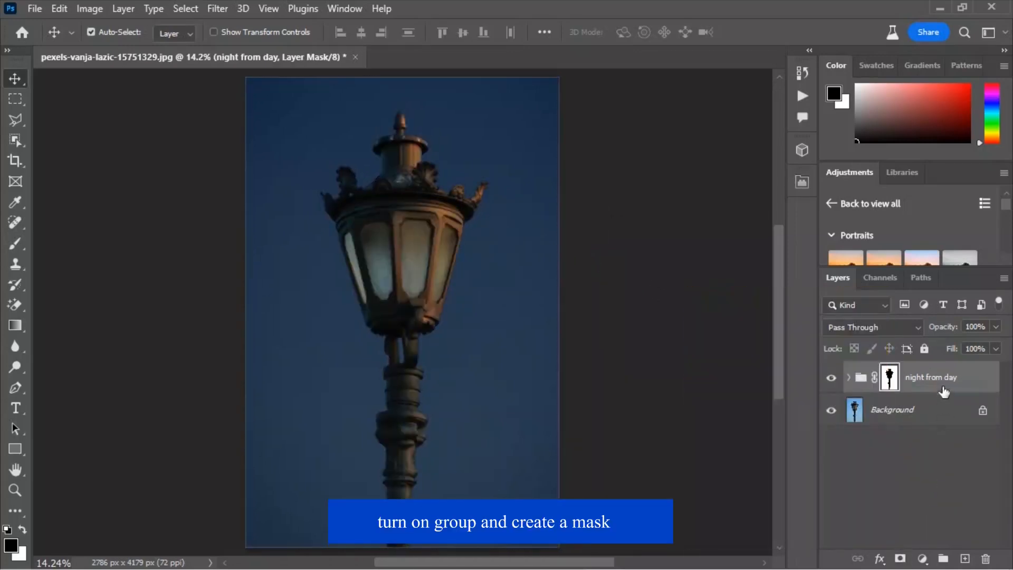
click(832, 378)
click(832, 378)
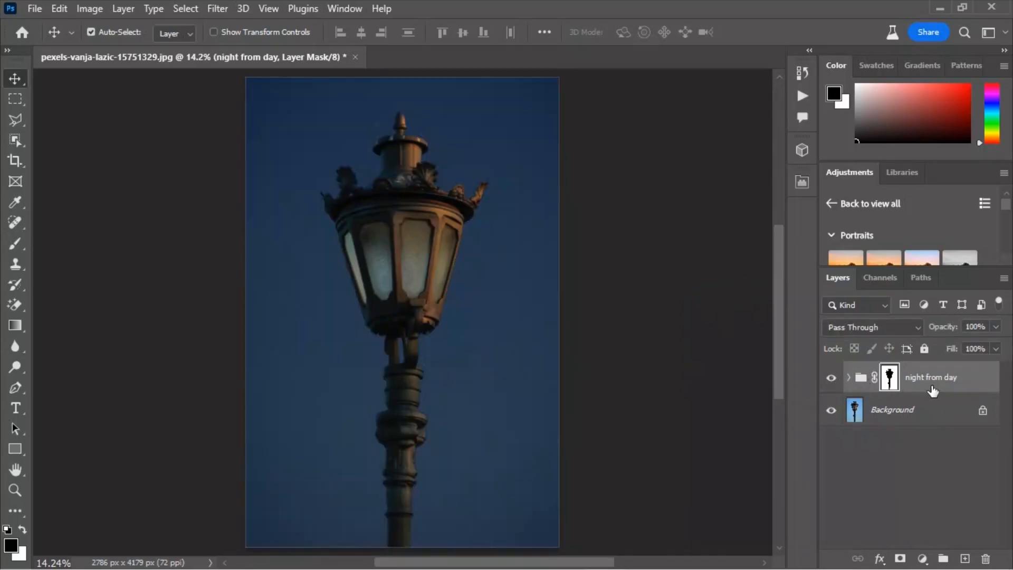
- Create a new layer above the group and name it Light source
click(965, 558)
double_click(891, 379)
key(BackSpace)
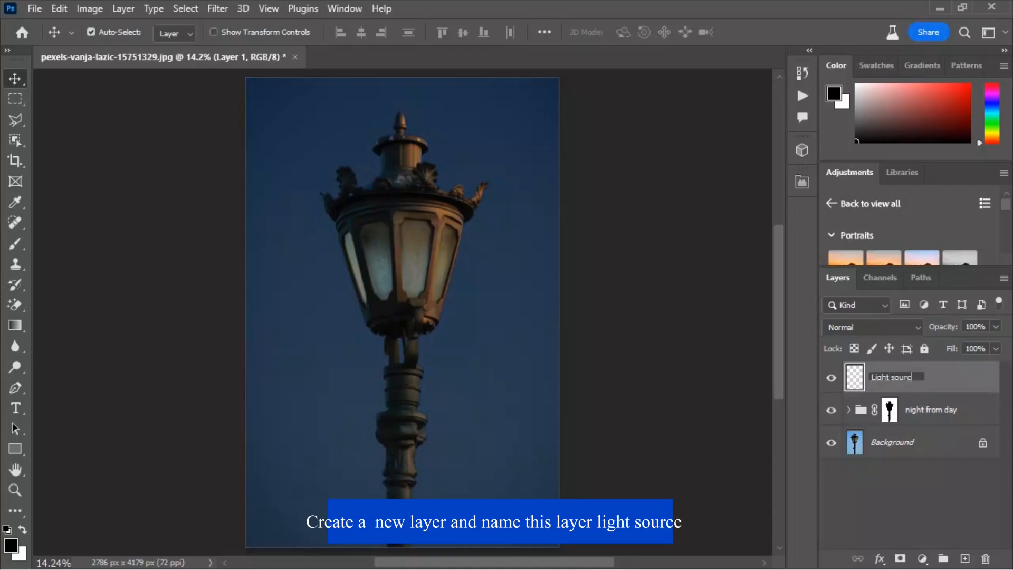
key(Return)
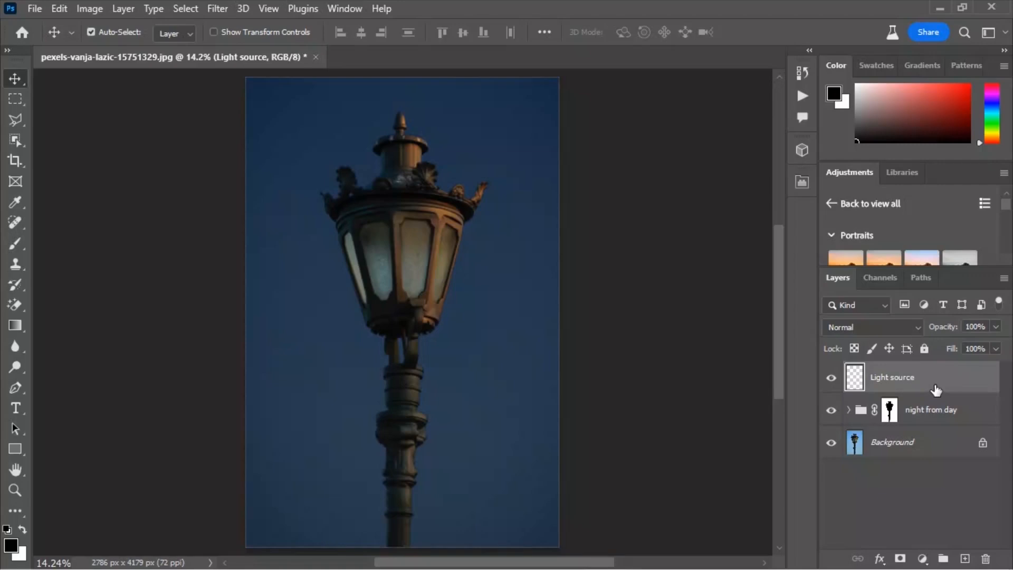
- Set the Light source layer's blend mode to Linear Dodge (Add)
click(854, 326)
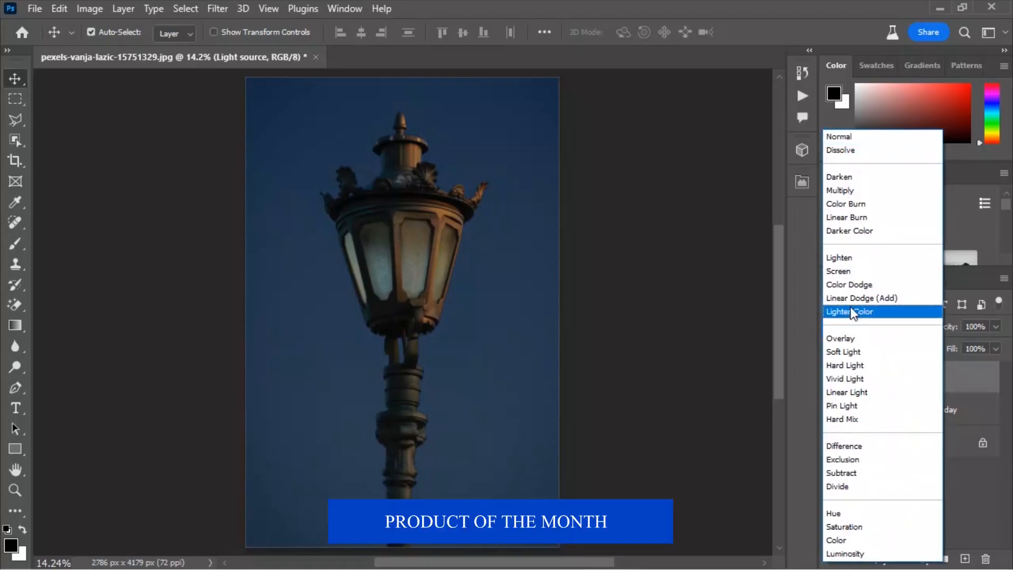
click(857, 298)
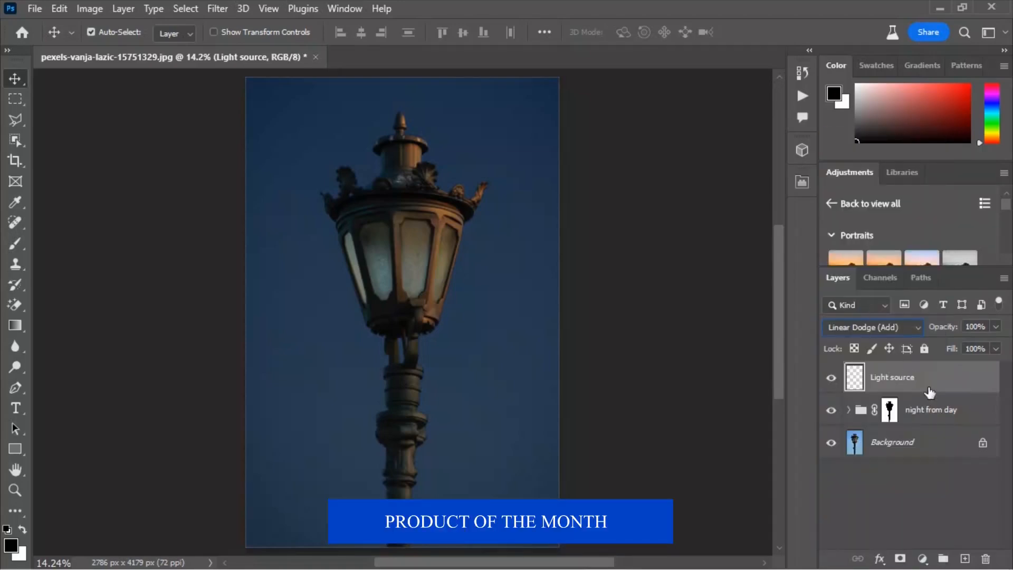
- Pick an orange foreground colour and dab one soft round brush spot, about 1800 px, over the lamp
click(17, 247)
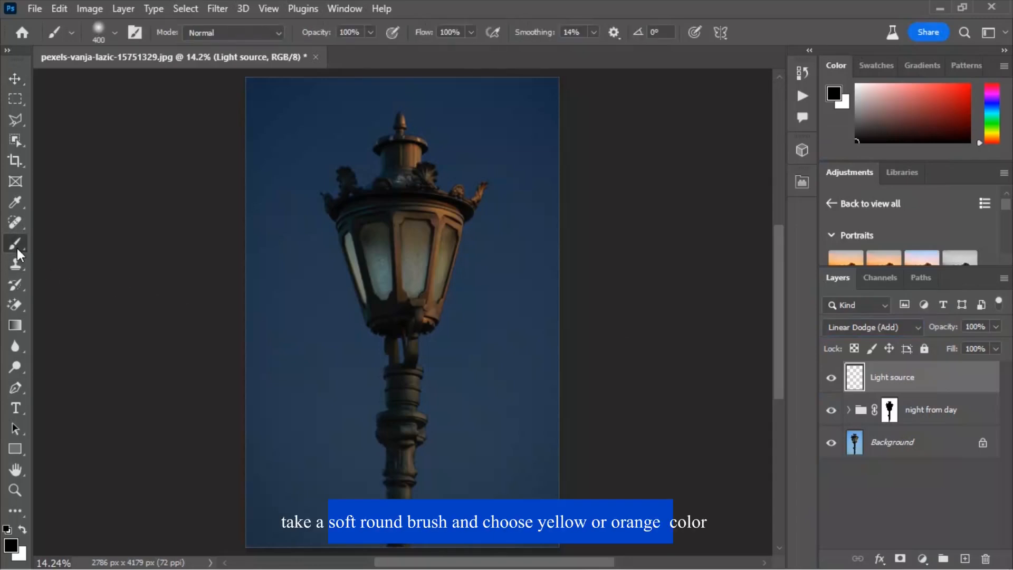
click(11, 547)
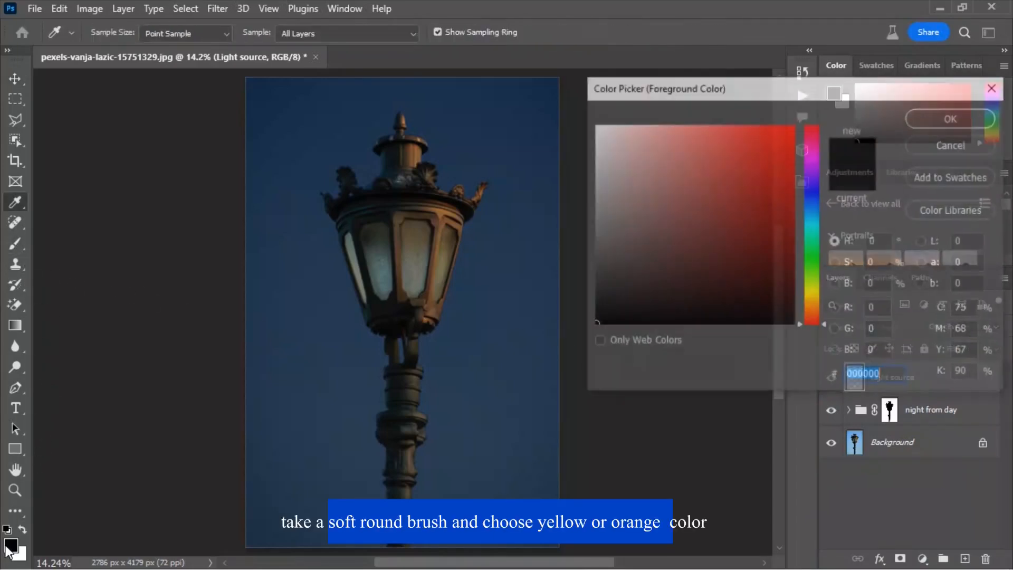
drag(807, 324, 807, 311)
mouse_move(733, 241)
mouse_down()
mouse_move(717, 192)
mouse_move(747, 109)
mouse_up()
click(944, 122)
key(b)
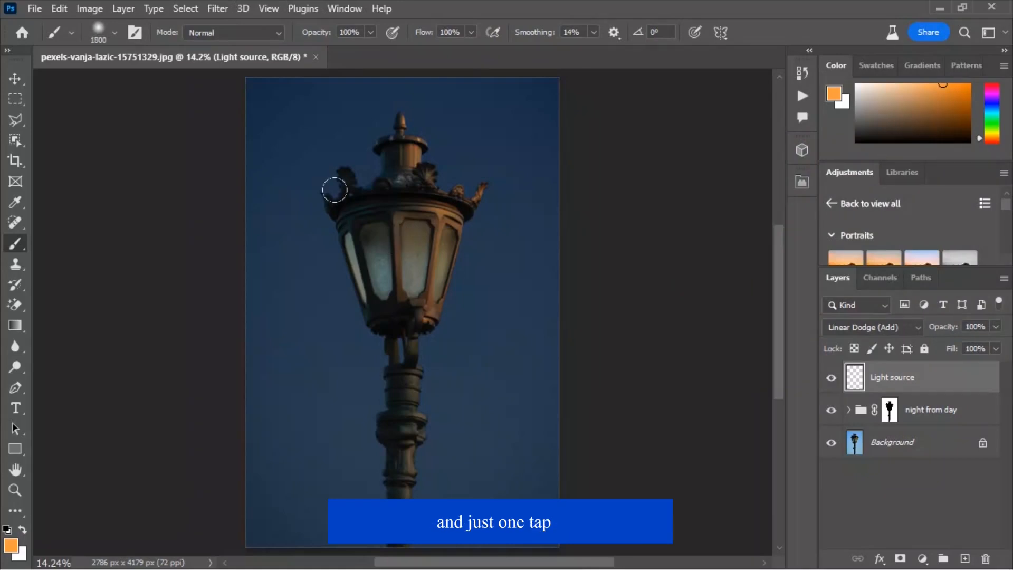
click(400, 258)
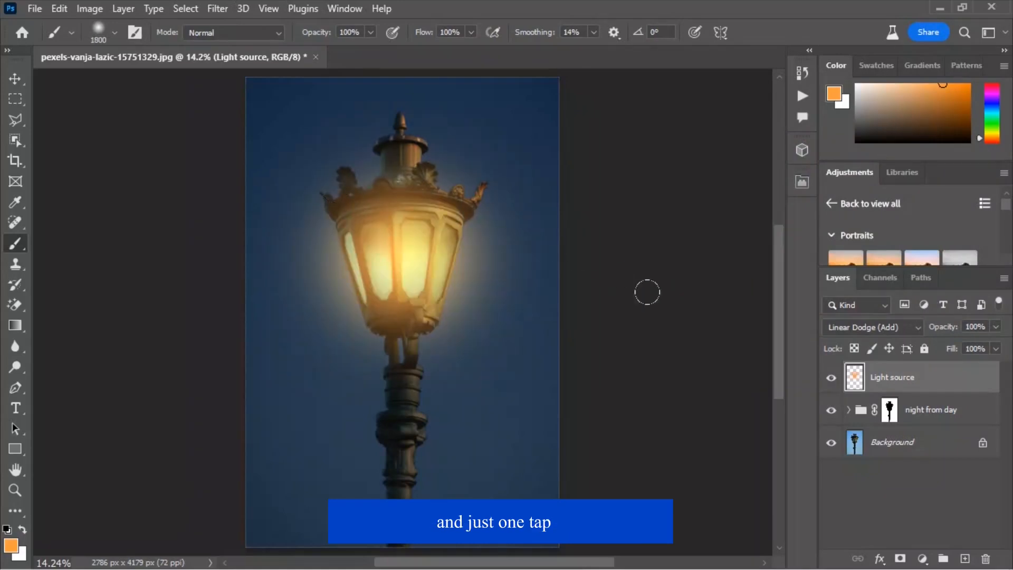
- Turn off Transparency Shapes Layer in the Light source layer's blending options
click(880, 559)
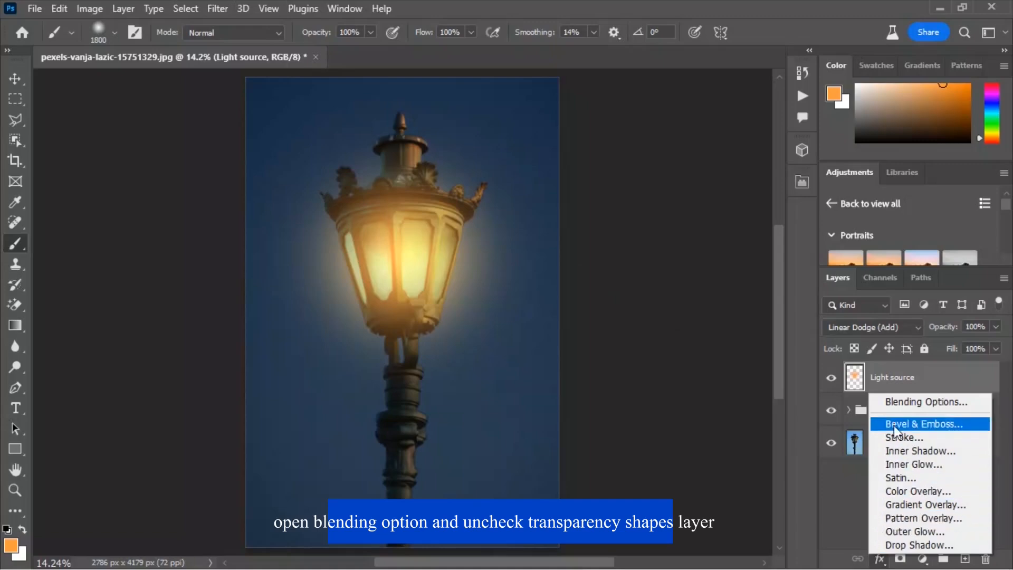
click(897, 404)
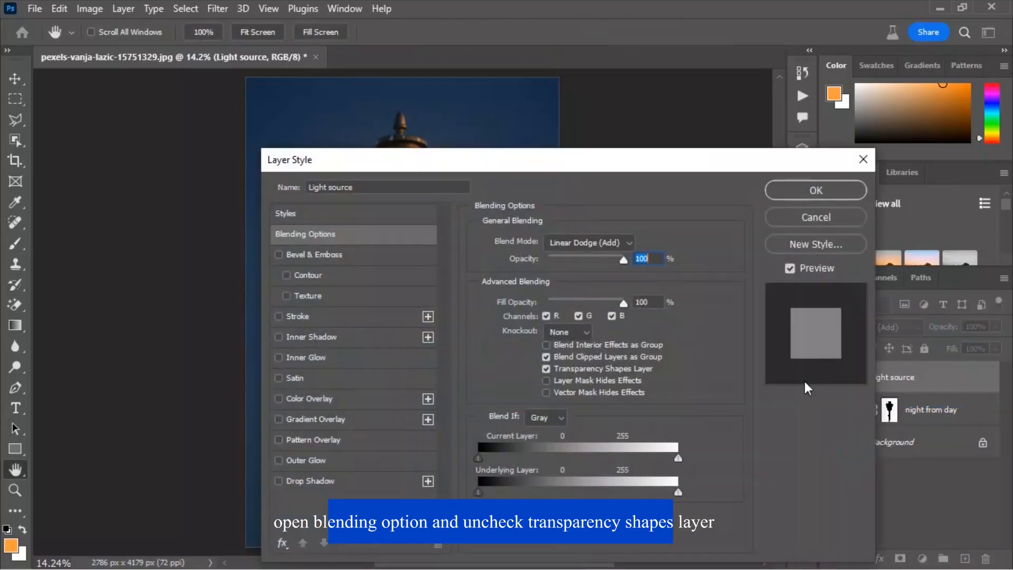
click(798, 192)
- Set the Light source layer's fill to 75%
drag(949, 354, 930, 351)
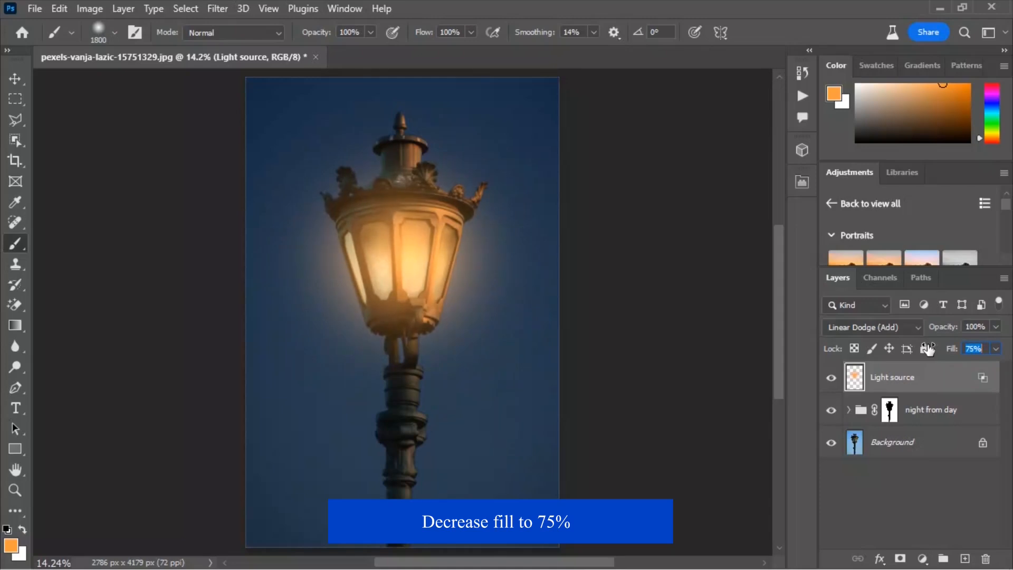
click(831, 378)
click(831, 378)
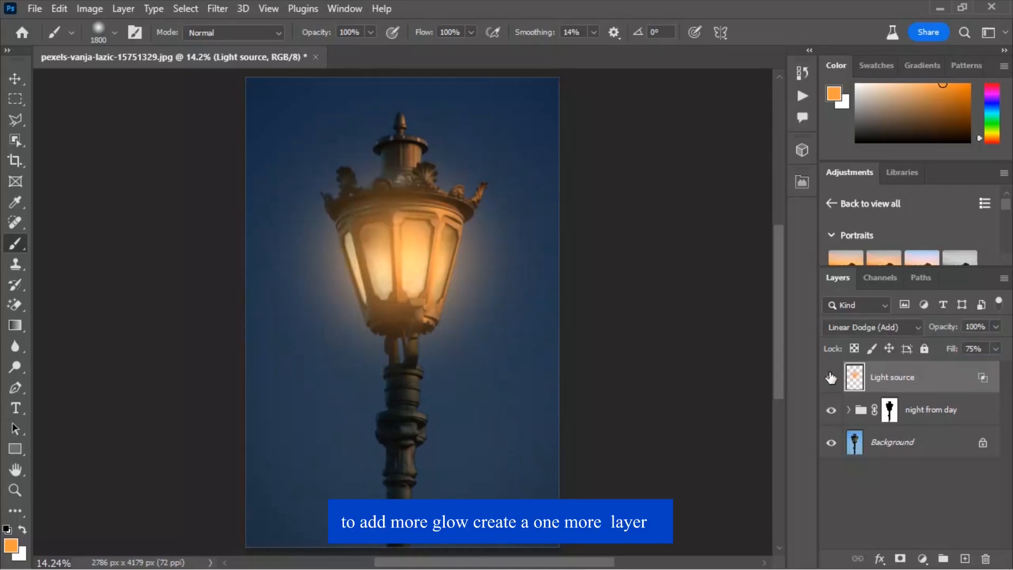
- Add a new layer and dab a larger orange brush spot, about 3200 px, over the lamp
click(965, 560)
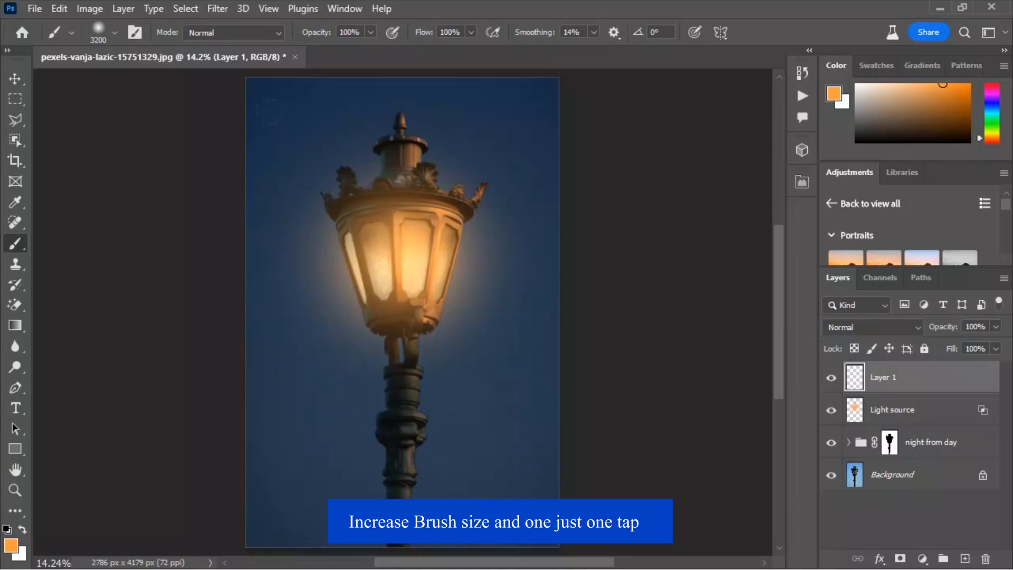
click(401, 237)
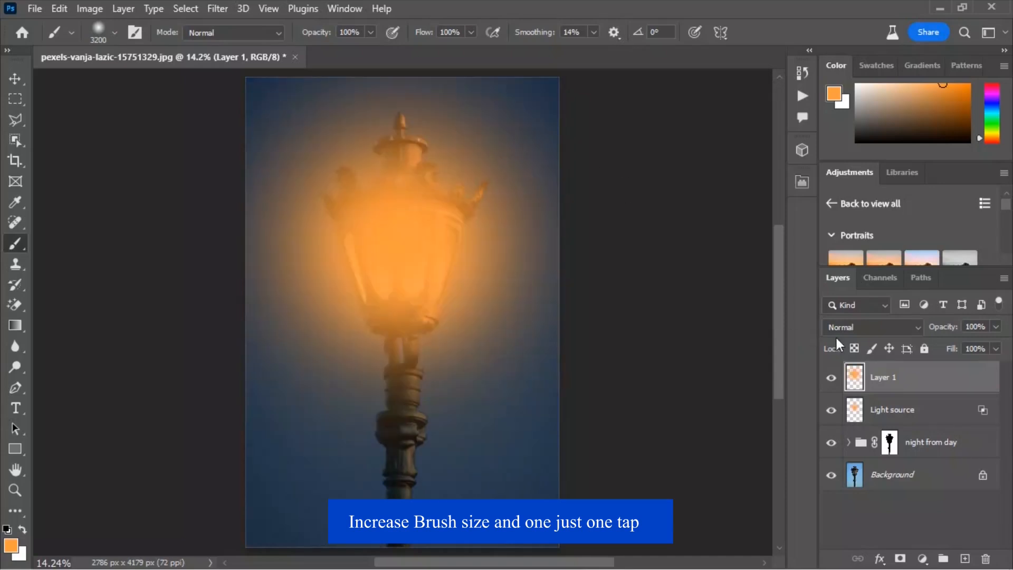
- Set the new glow layer's blend mode to Screen and its opacity to 36%
click(861, 327)
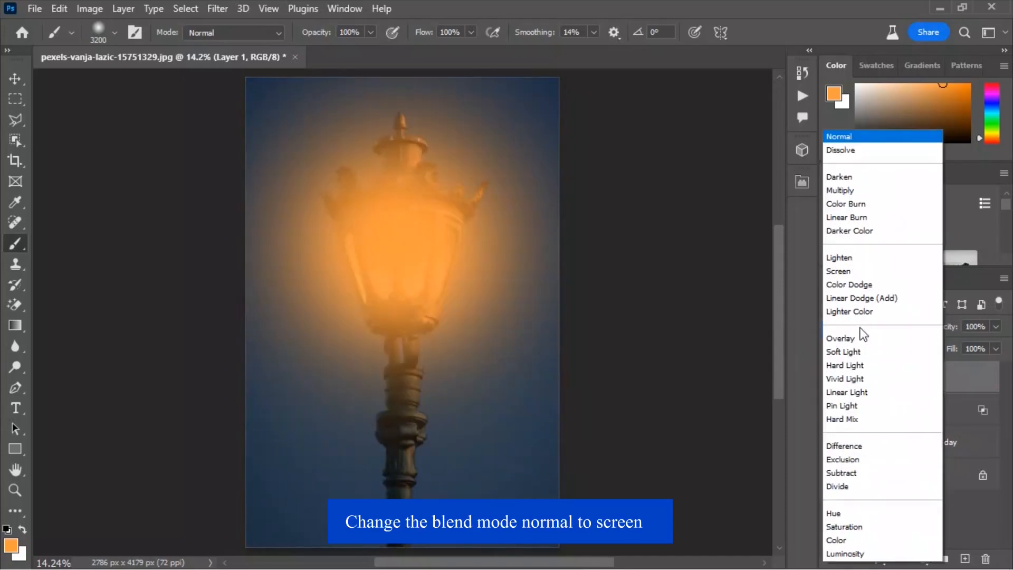
click(839, 272)
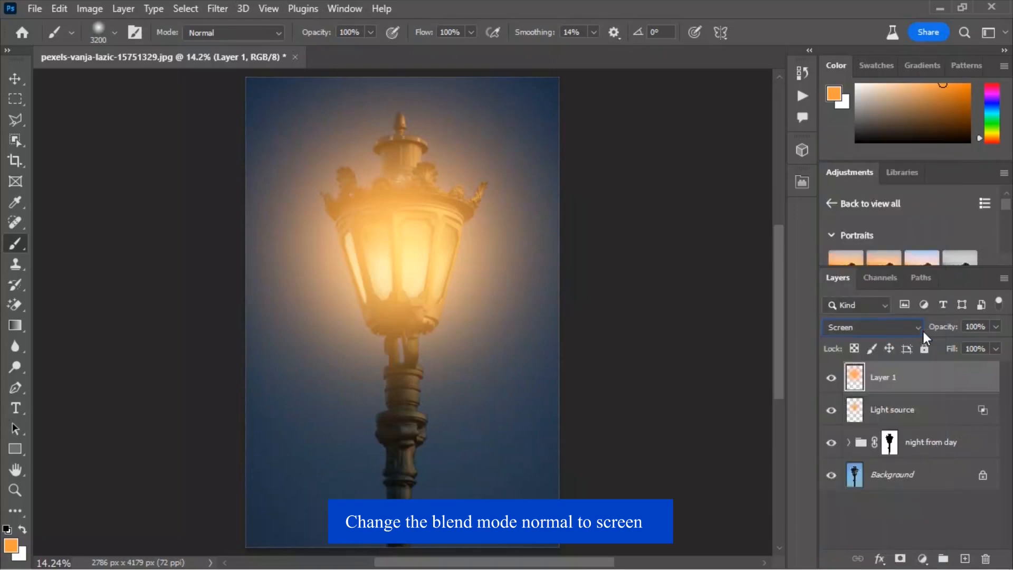
drag(943, 328, 891, 328)
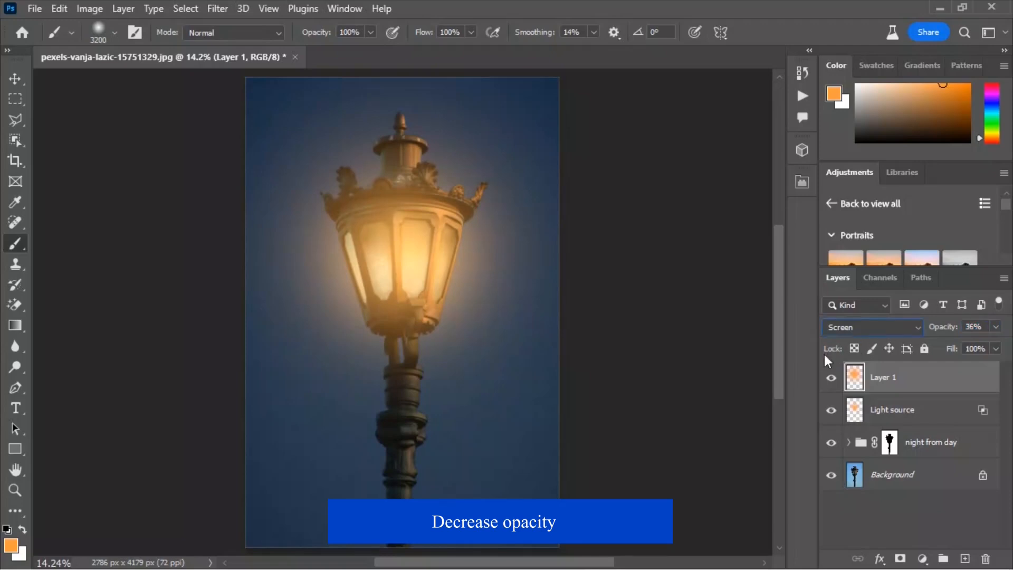
click(831, 379)
click(831, 379)
click(831, 379)
- Load the night from day group's mask as a selection
click(15, 79)
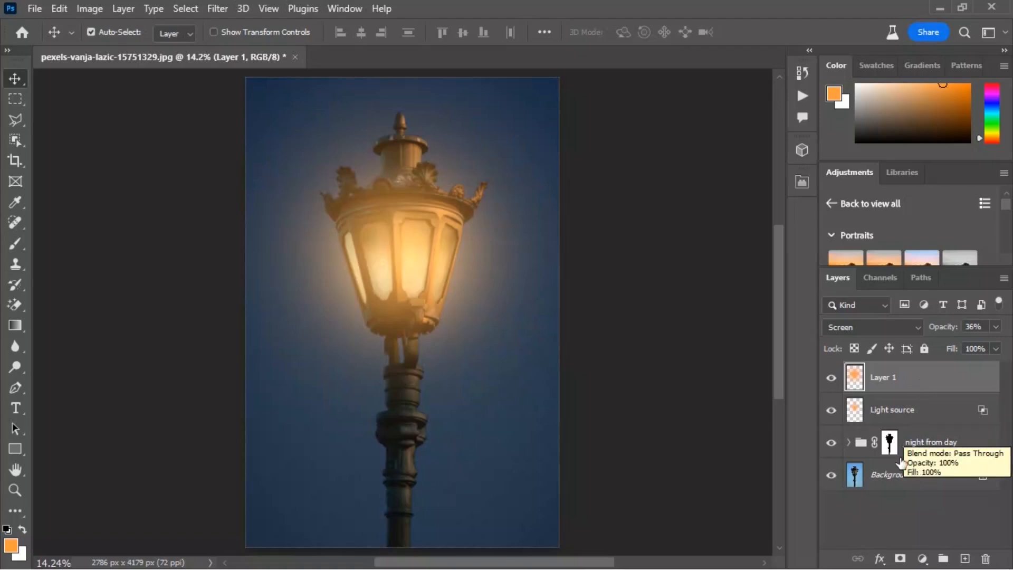
ctrl+click(888, 446)
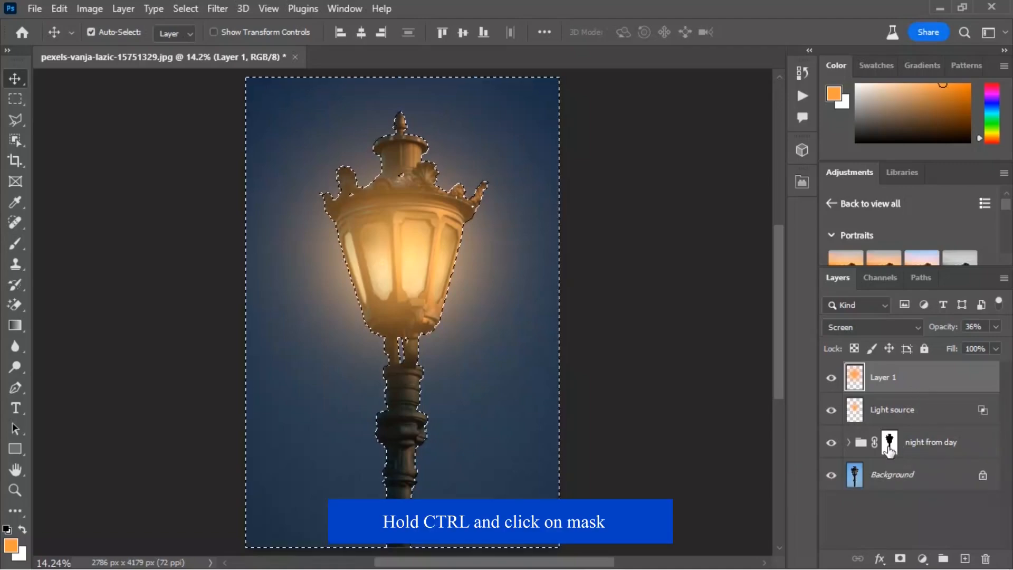
- Add another new layer and invert the selection
click(964, 558)
click(185, 7)
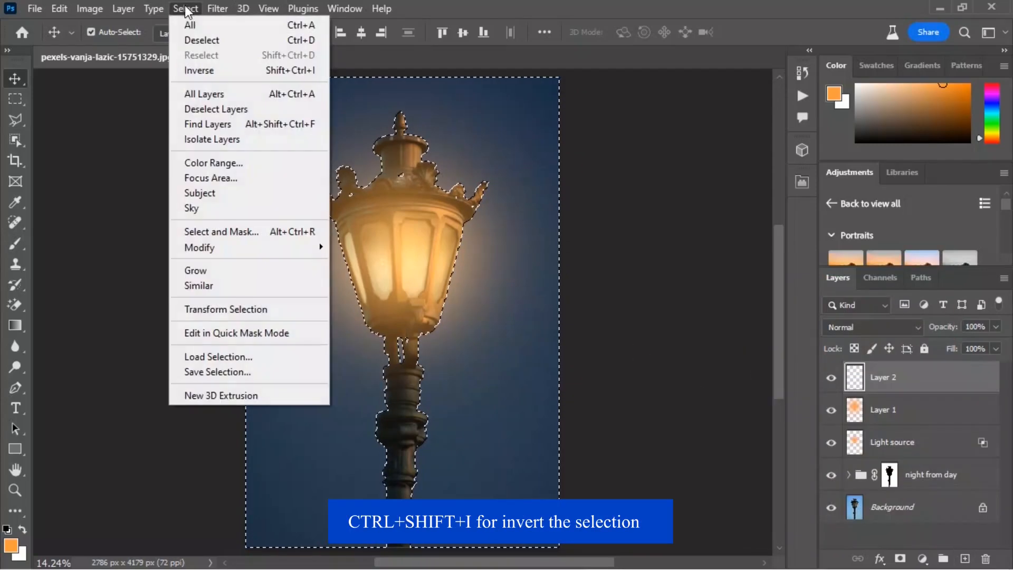
click(206, 70)
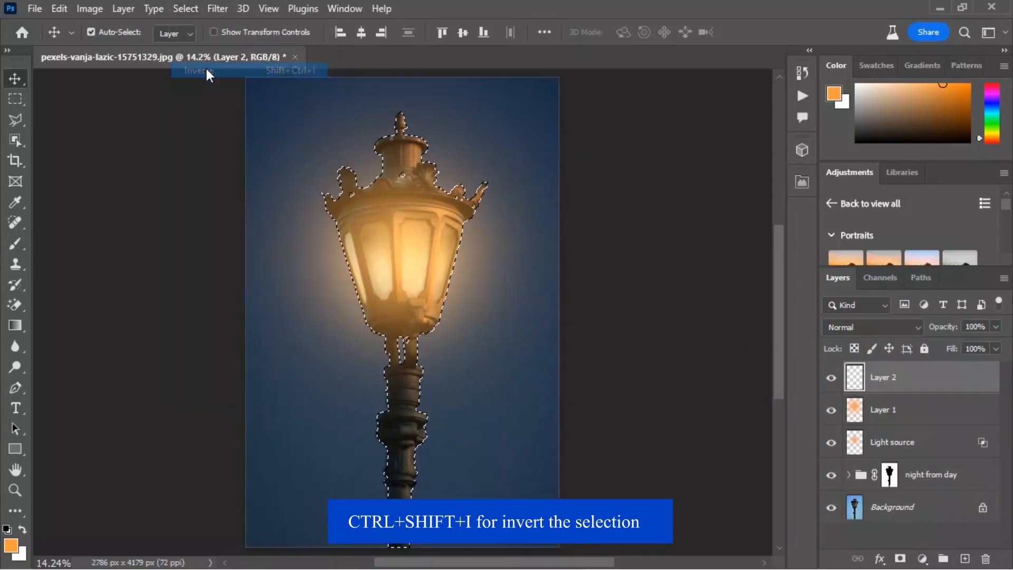
- Paint orange down the lamp post inside the selection with a 300 px brush
click(14, 243)
key(bracketleft)
key(bracketleft)
key(bracketleft)
key(bracketleft)
key(bracketleft)
key(bracketleft)
key(bracketleft)
key(bracketleft)
key(bracketleft)
key(bracketleft)
key(bracketleft)
key(bracketleft)
key(bracketleft)
key(bracketleft)
key(bracketleft)
key(bracketleft)
key(bracketleft)
key(bracketleft)
key(bracketleft)
key(bracketleft)
key(bracketleft)
key(bracketleft)
mouse_move(414, 369)
mouse_down()
mouse_move(419, 400)
mouse_move(460, 432)
mouse_move(437, 465)
mouse_move(418, 457)
mouse_move(414, 534)
mouse_up()
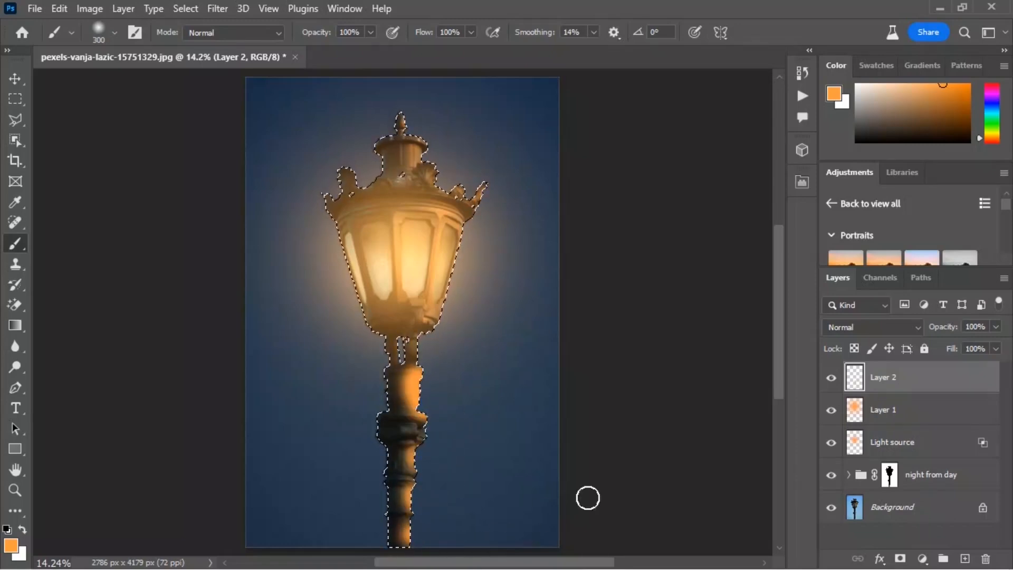
- Set the post glow layer's blend mode to Overlay and its opacity to 34%
click(843, 327)
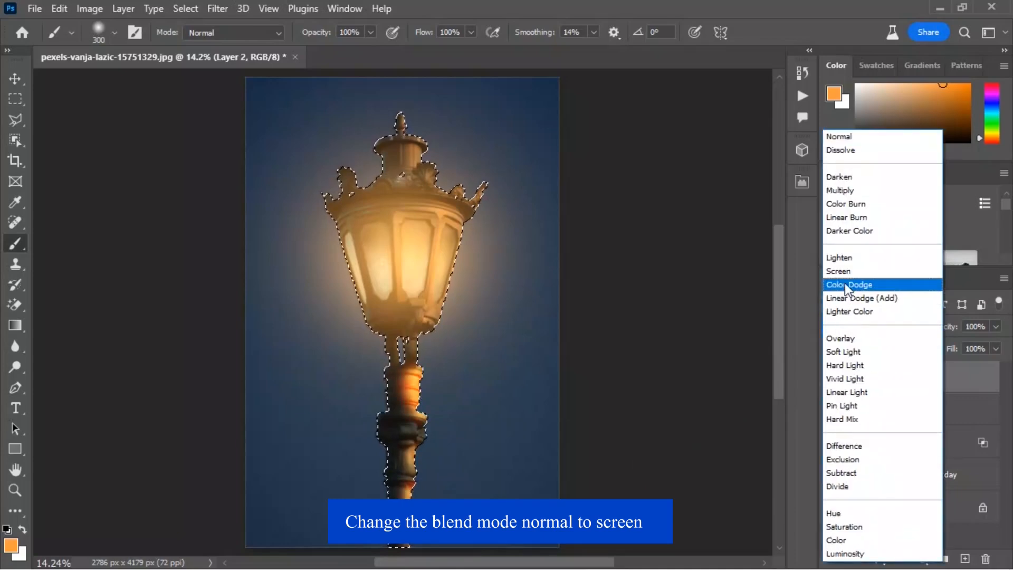
click(832, 339)
drag(945, 331, 898, 331)
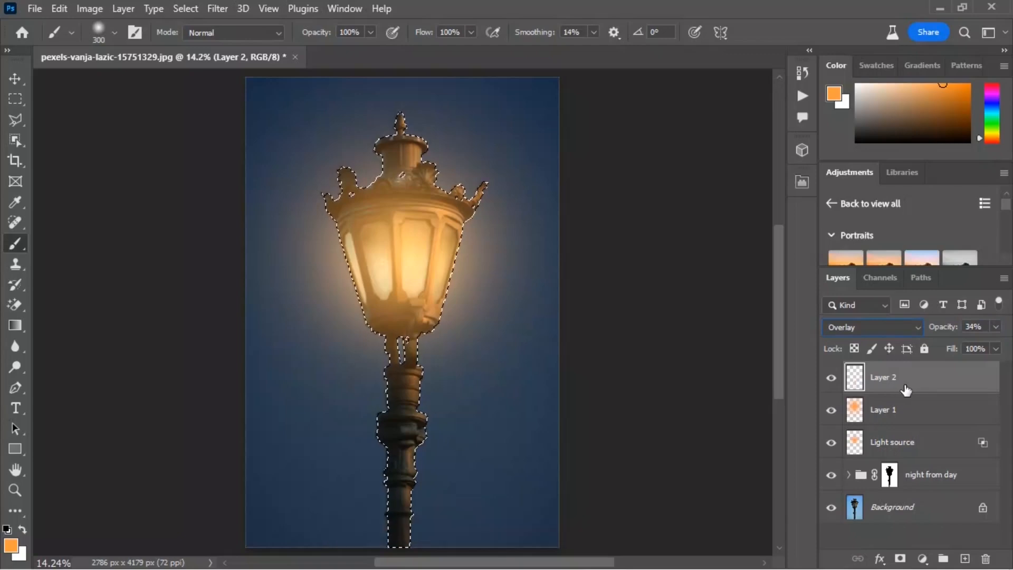
click(831, 379)
click(831, 379)
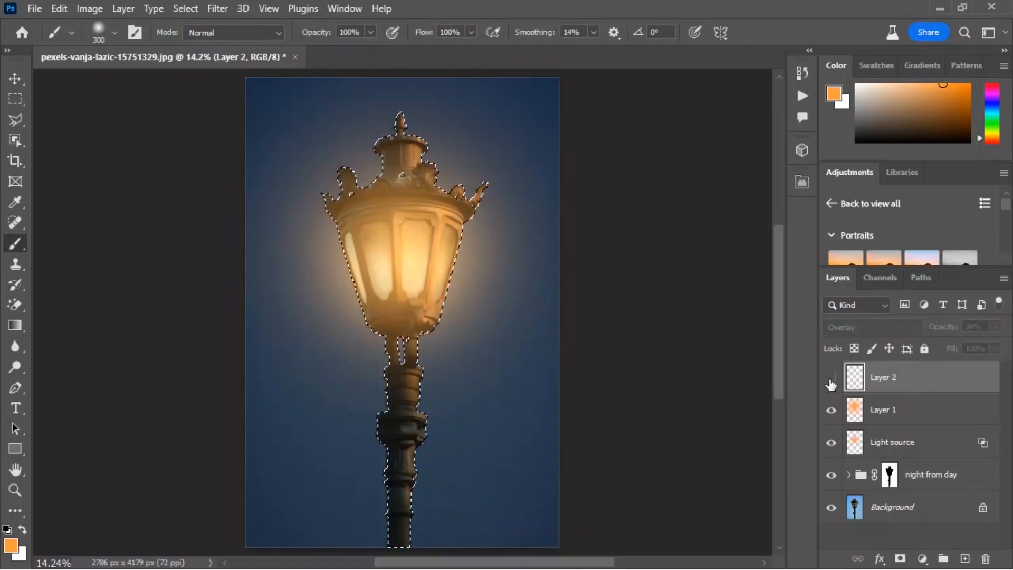
- Deselect and compare the night edit with the original Background photo
key(ctrl+d)
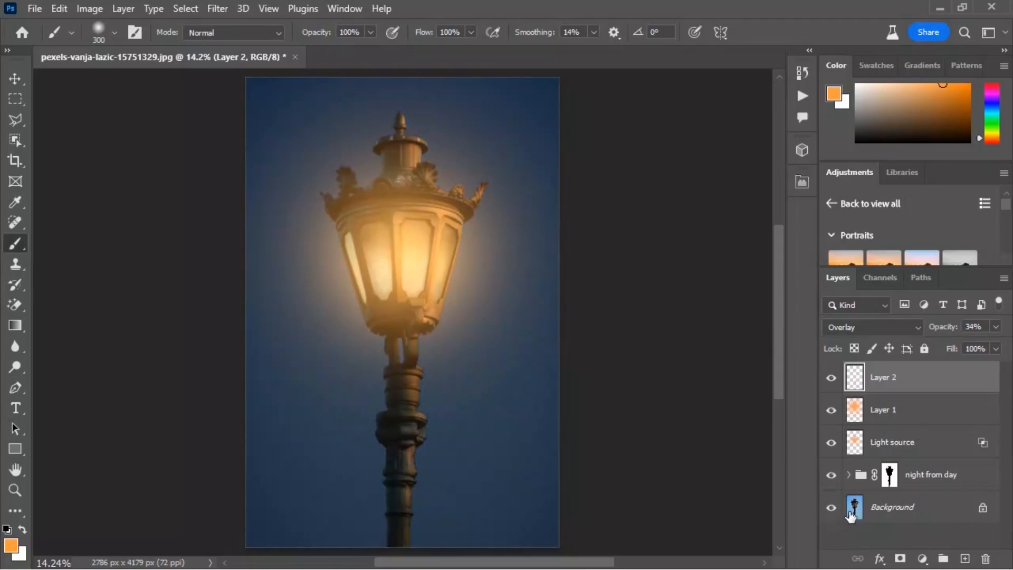
alt+click(832, 509)
alt+click(832, 509)
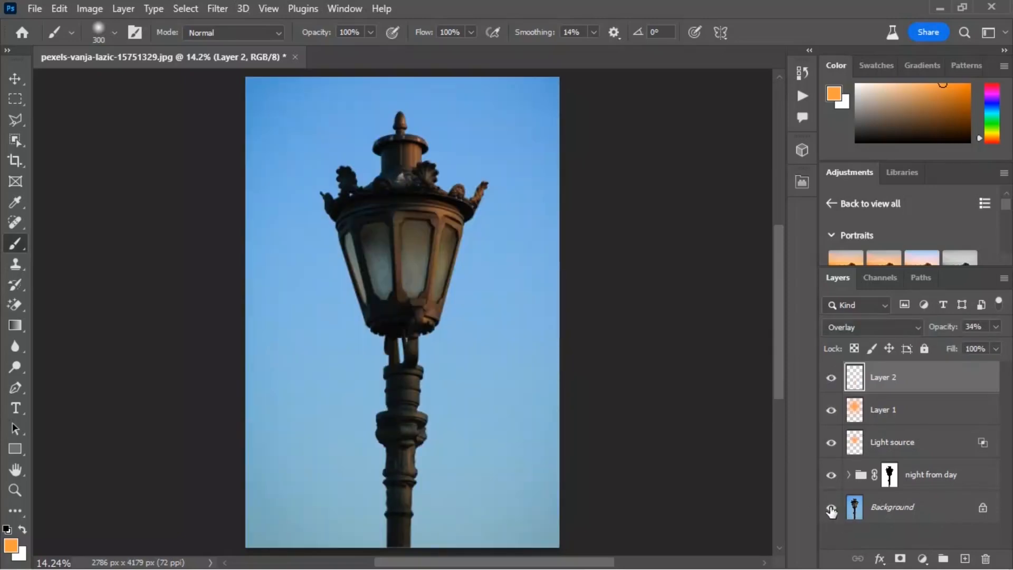
alt+click(832, 509)
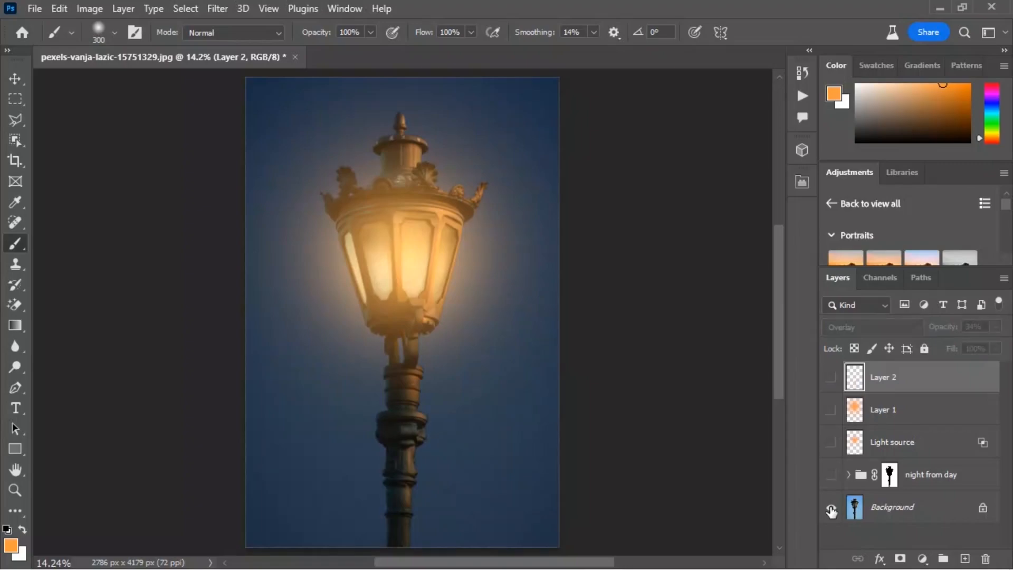
alt+click(832, 509)
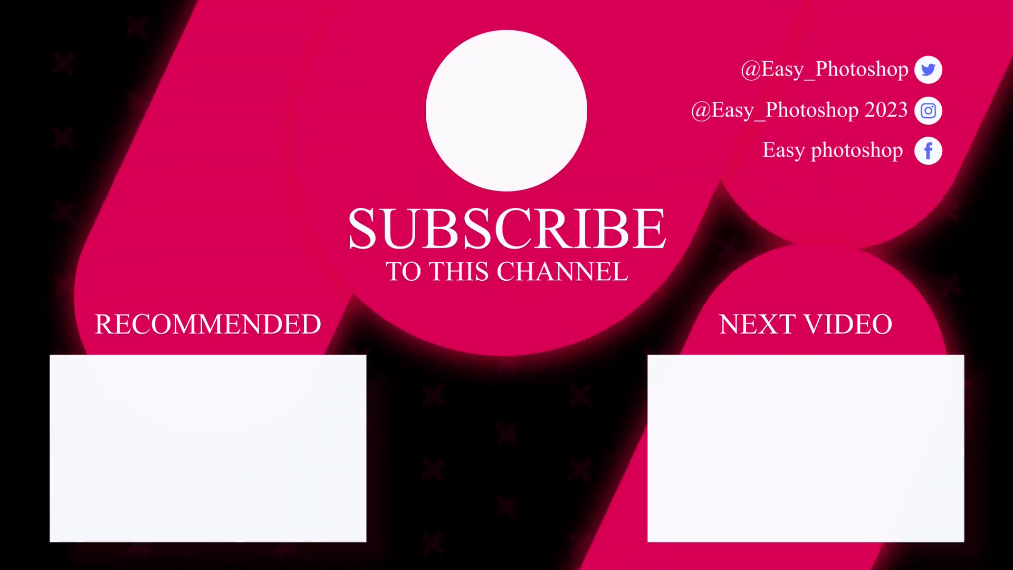